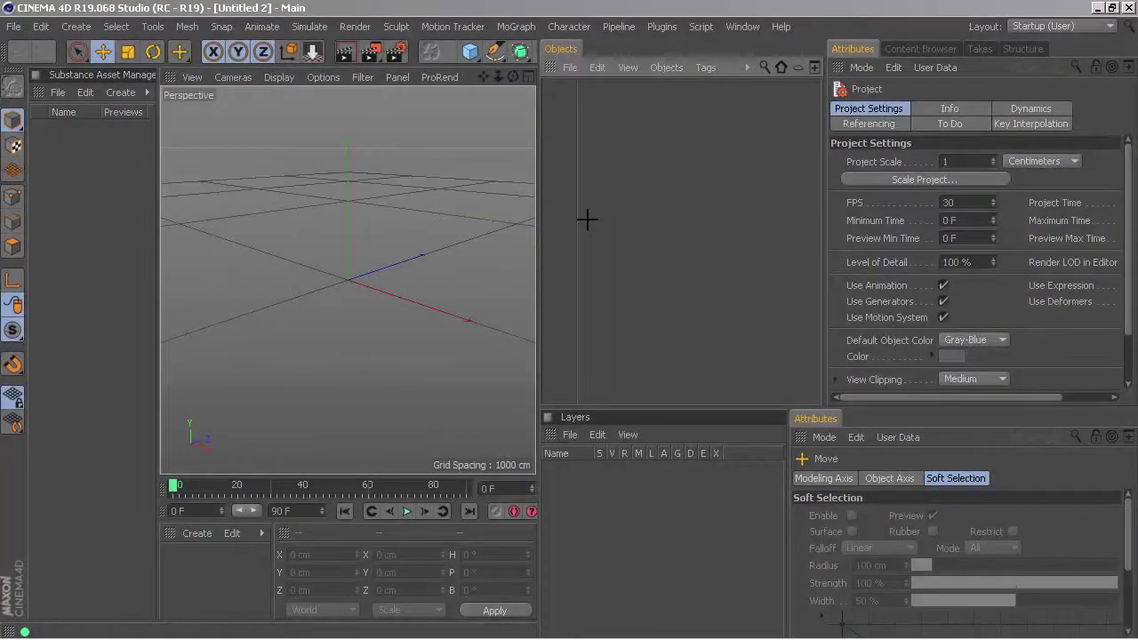
- In the front view, freehand-sketch a stick figure with head, smiling face, arms and legs
{"action": "left_click", "coordinate": [233, 77]}
{"action": "left_click", "coordinate": [258, 240]}
{"action": "left_click", "coordinate": [501, 58]}
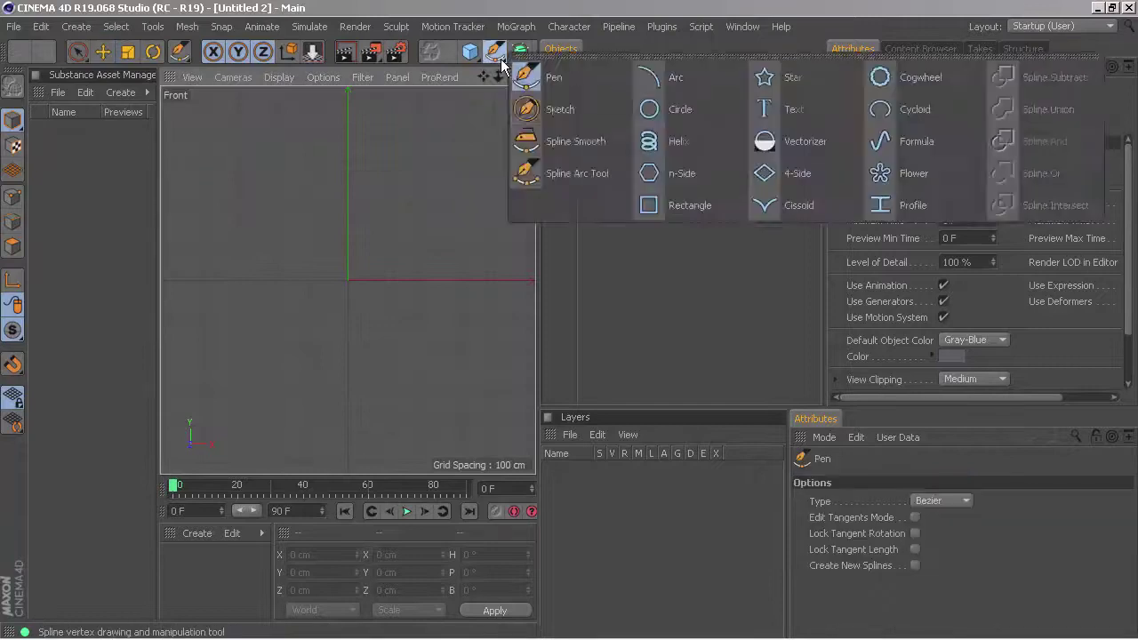
{"action": "left_click", "coordinate": [533, 110]}
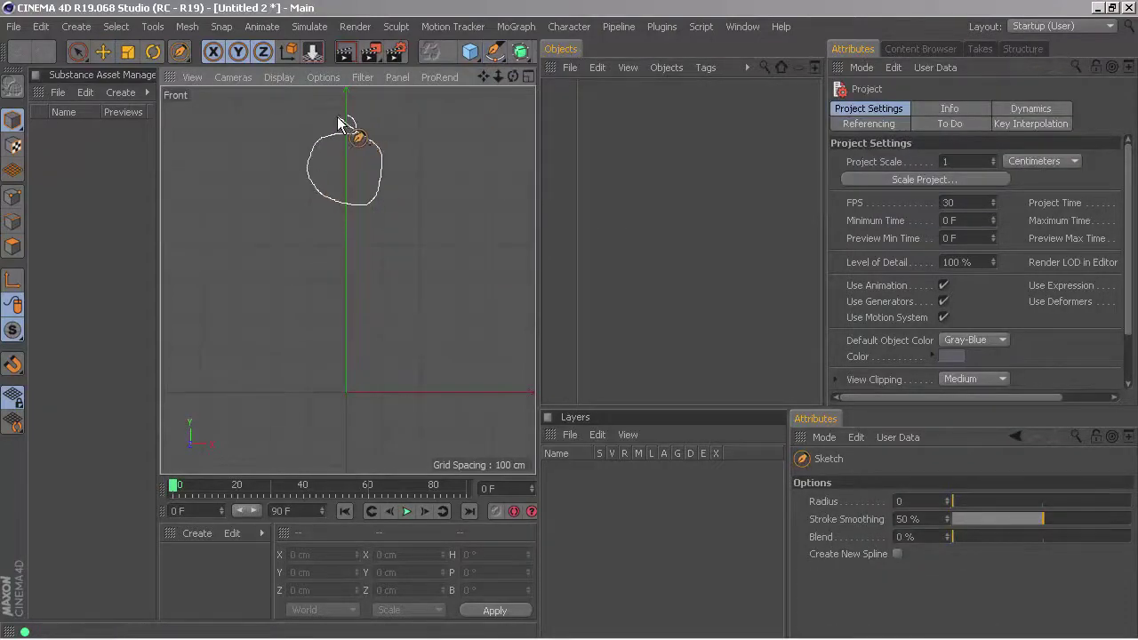
{"action": "left_click_drag", "start_coordinate": [339, 123], "coordinate": [348, 131]}
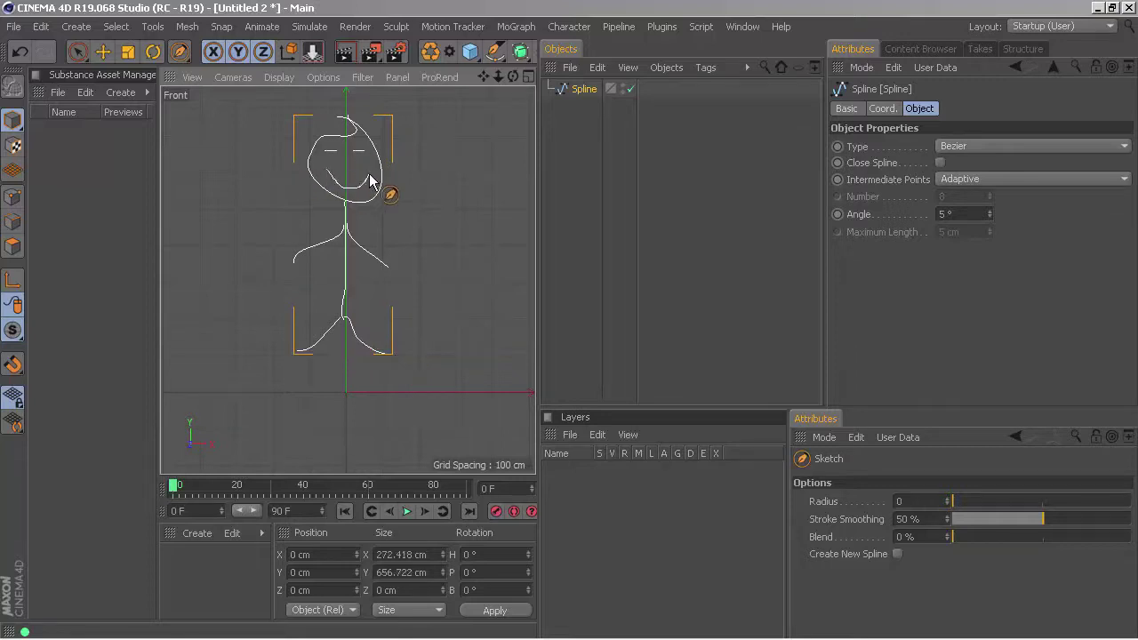
- Add a Hair Material tag and a Hair Render tag to the Spline
{"action": "left_click", "coordinate": [102, 52]}
{"action": "right_click", "coordinate": [572, 93]}
{"action": "mouse_move", "coordinate": [624, 77]}
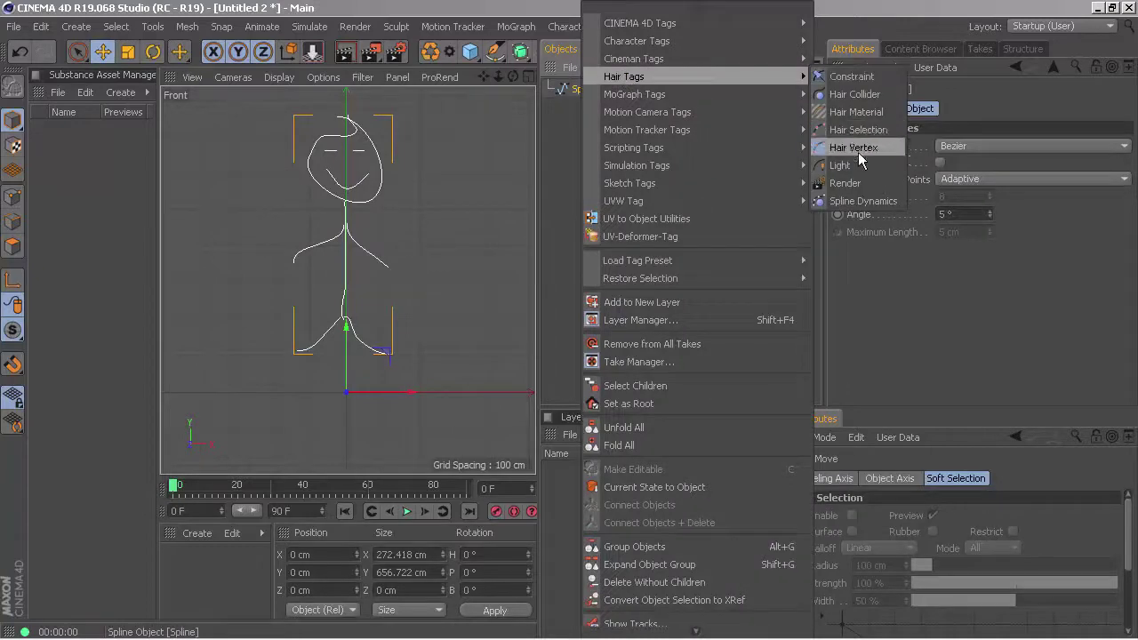
{"action": "left_click", "coordinate": [850, 114]}
{"action": "right_click", "coordinate": [579, 99]}
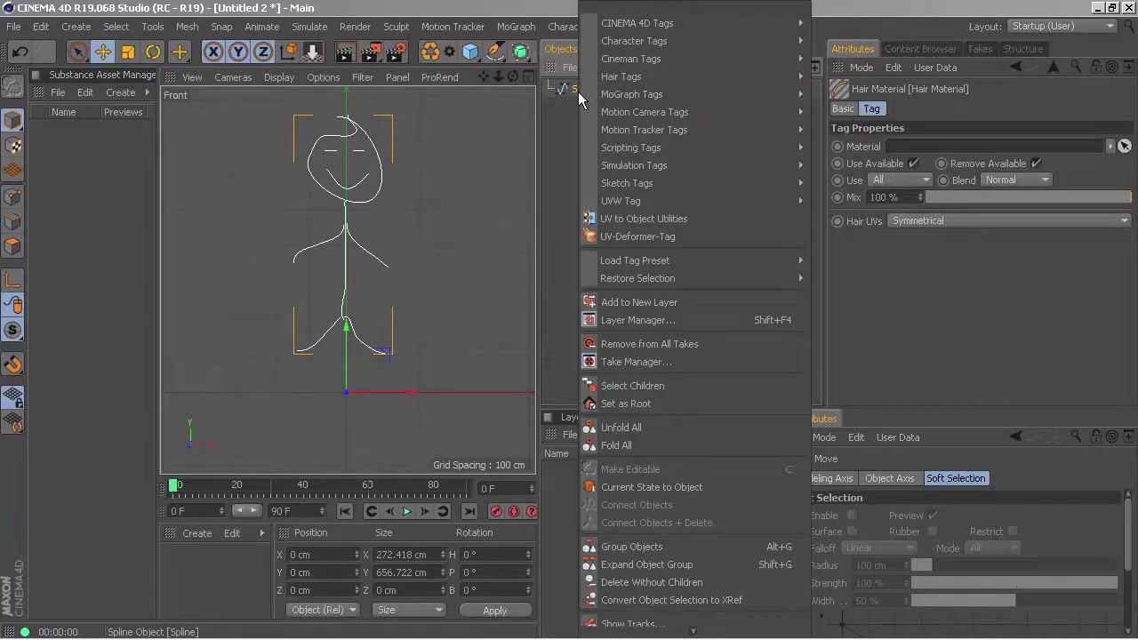
{"action": "left_click", "coordinate": [854, 165]}
- Test-render the front view to check the lines, then return to the editor view
{"action": "left_click", "coordinate": [346, 53]}
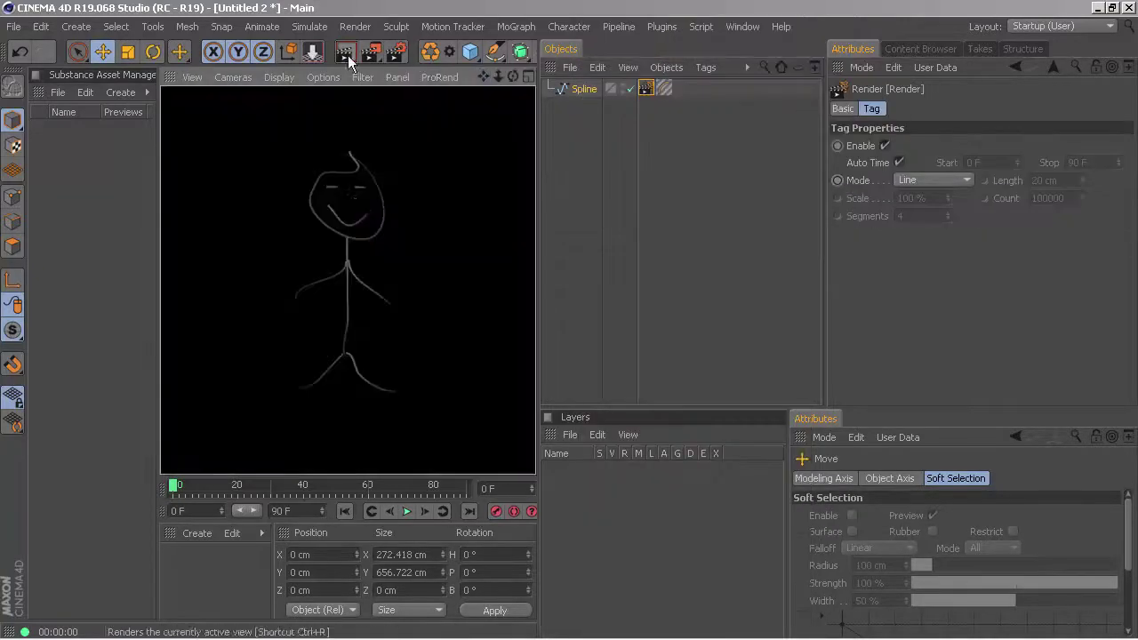
{"action": "left_click", "coordinate": [563, 261]}
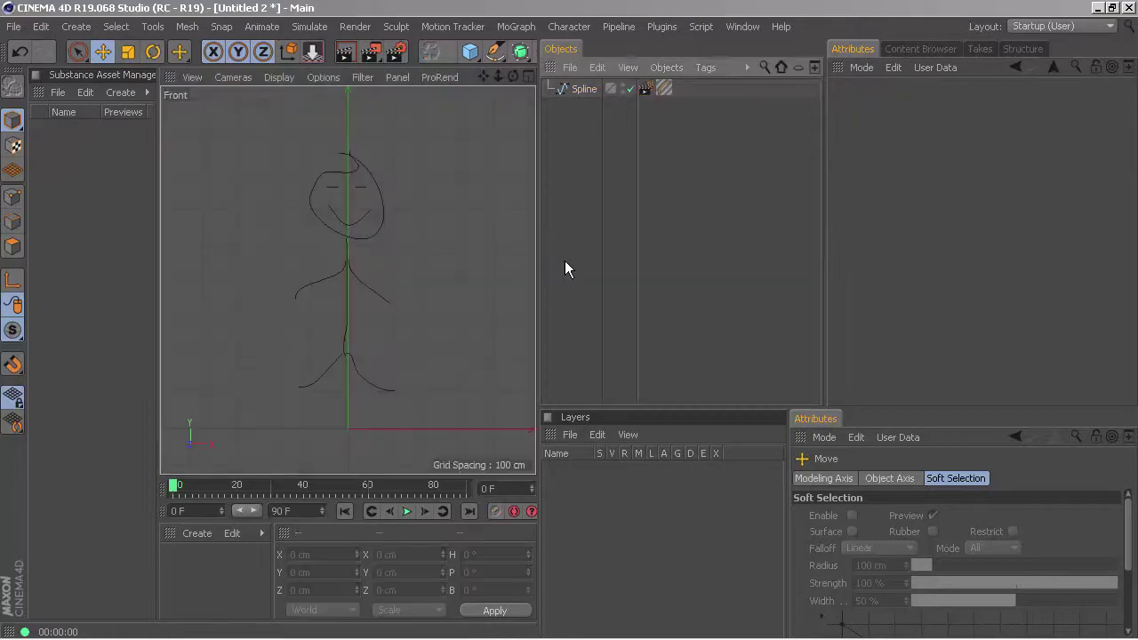
{"action": "left_click", "coordinate": [197, 533]}
{"action": "mouse_move", "coordinate": [280, 406]}
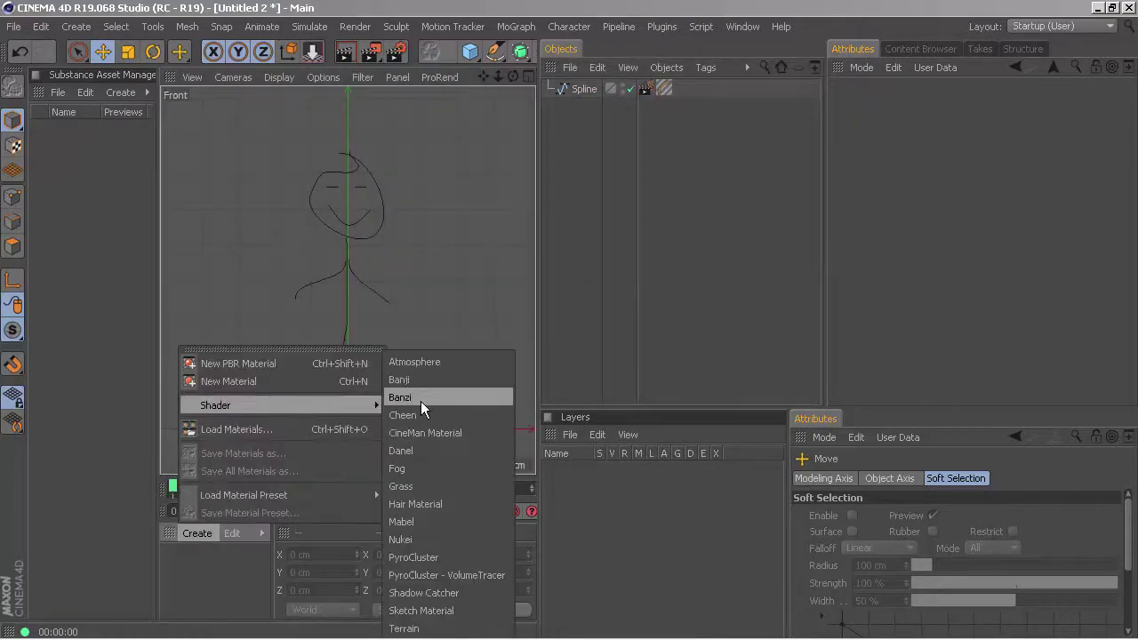
- Create a new Hair Material with its colour gradient running from red to blue
{"action": "left_click", "coordinate": [415, 503]}
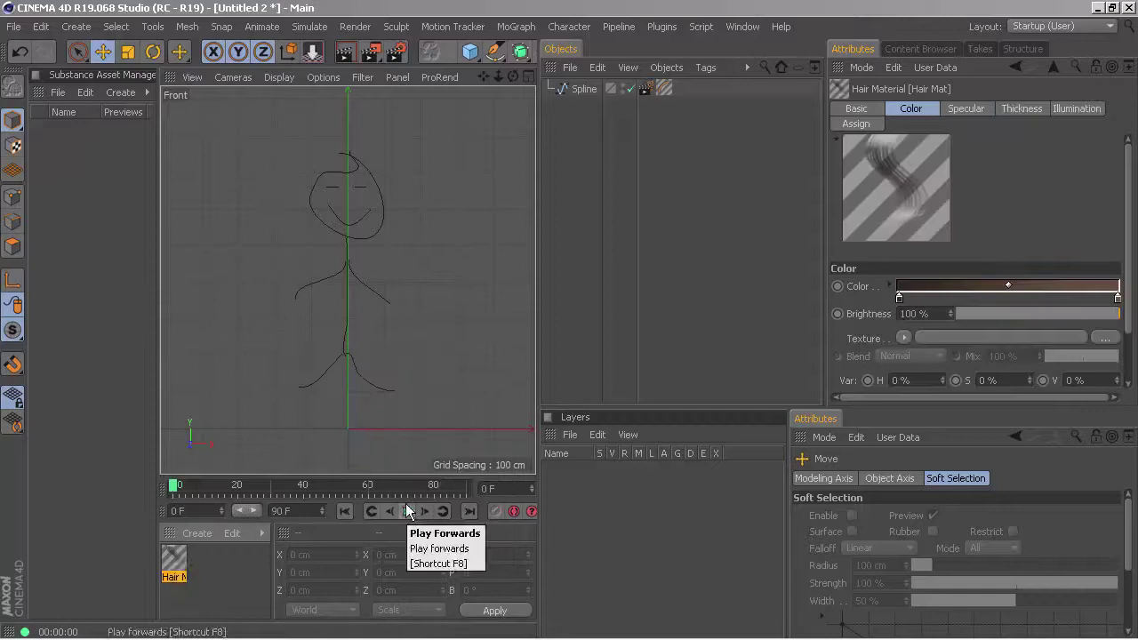
{"action": "double_click", "coordinate": [174, 560]}
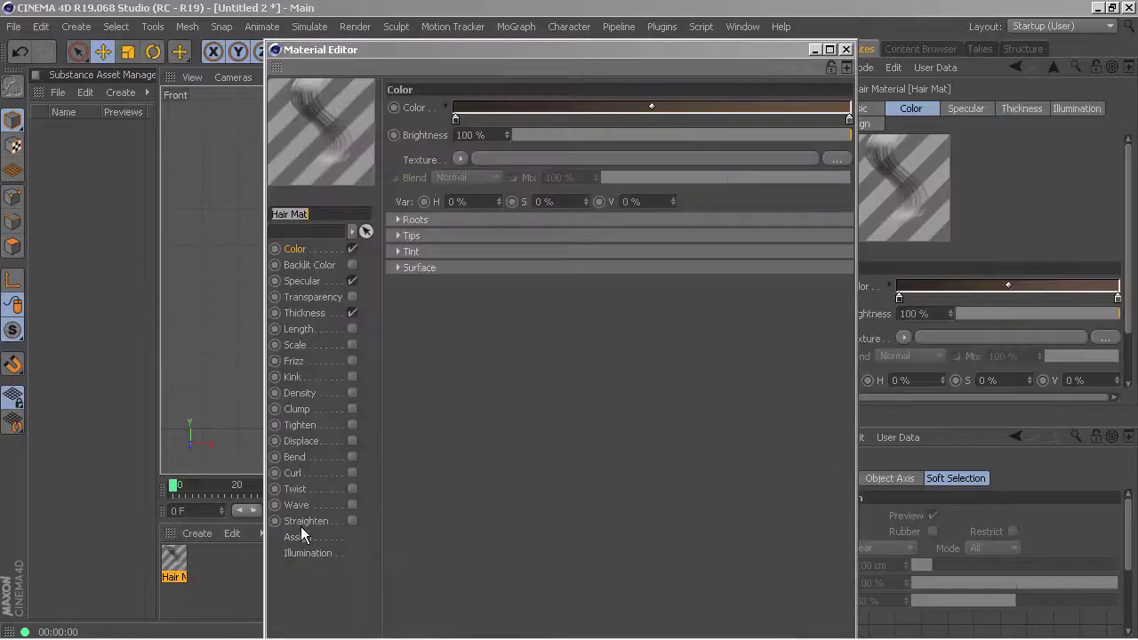
{"action": "double_click", "coordinate": [457, 118]}
{"action": "left_click", "coordinate": [469, 132]}
{"action": "left_click", "coordinate": [430, 182]}
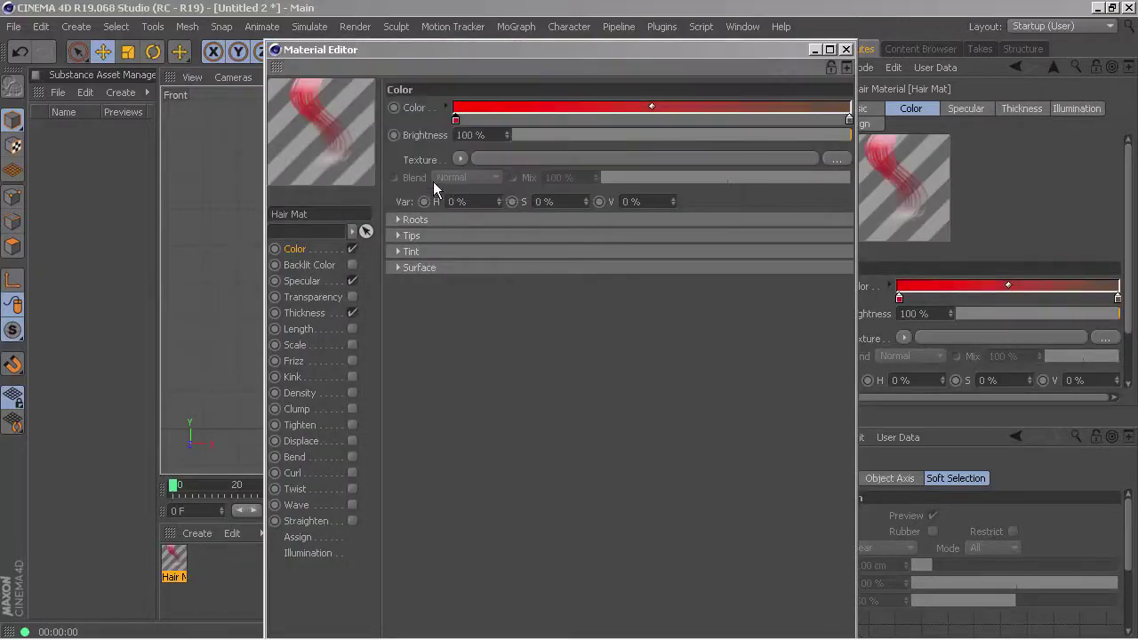
{"action": "double_click", "coordinate": [849, 119]}
{"action": "left_click_drag", "start_coordinate": [791, 119], "coordinate": [915, 133]}
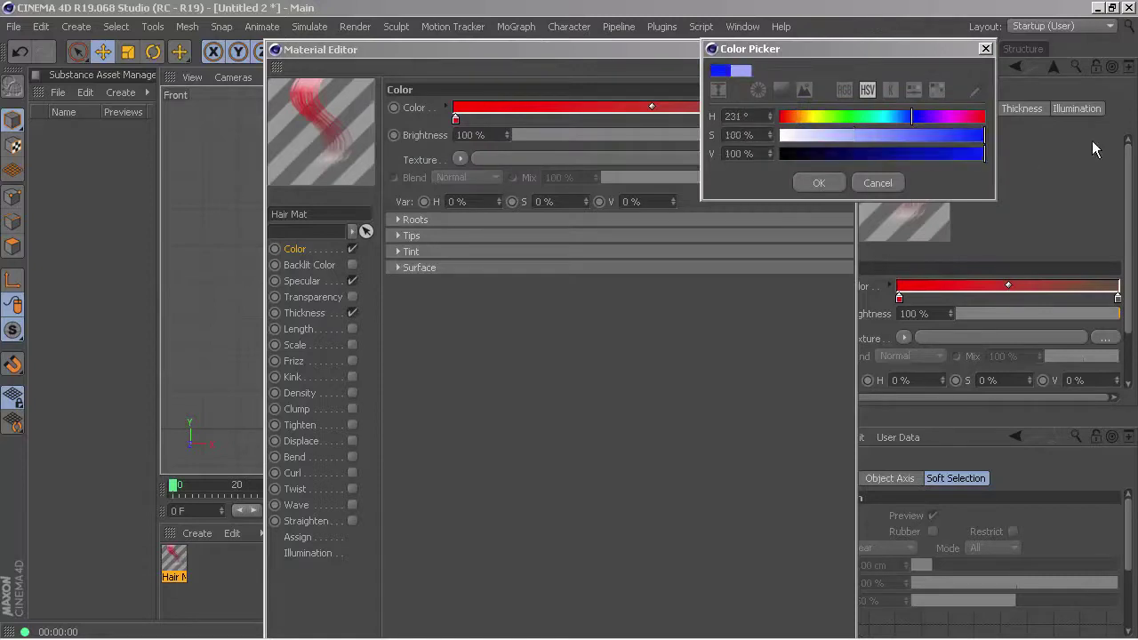
{"action": "left_click", "coordinate": [818, 182]}
- Set the hair tip thickness to 10 cm, apply Hair Mat to the Spline, and render a preview
{"action": "left_click", "coordinate": [320, 313]}
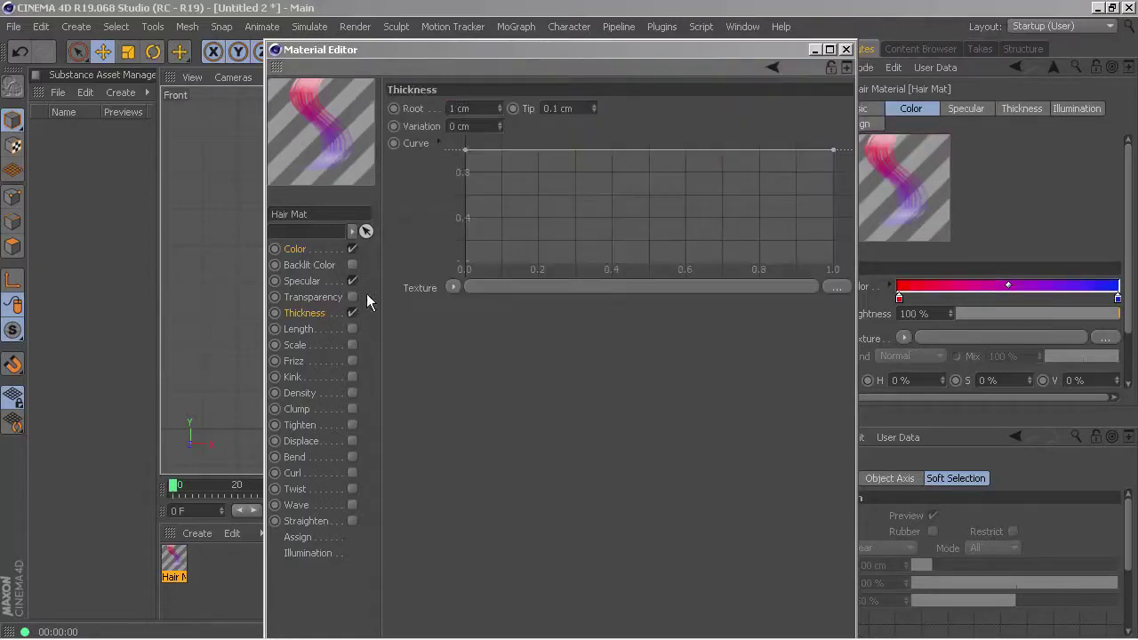
{"action": "left_click_drag", "start_coordinate": [748, 51], "coordinate": [829, 359]}
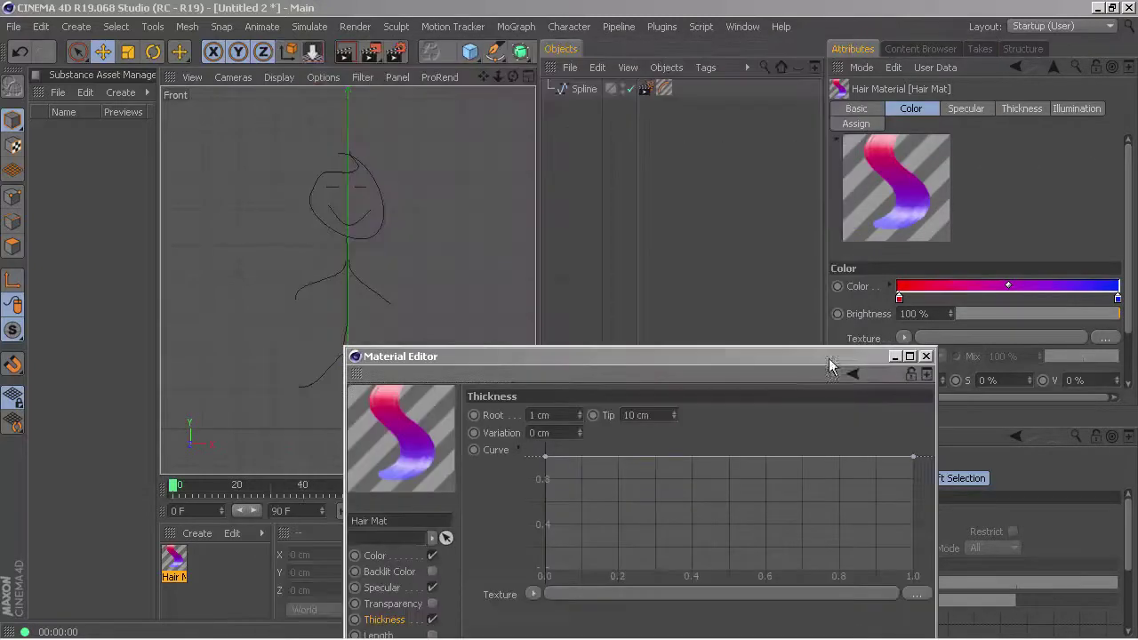
{"action": "left_click_drag", "start_coordinate": [175, 564], "coordinate": [587, 96]}
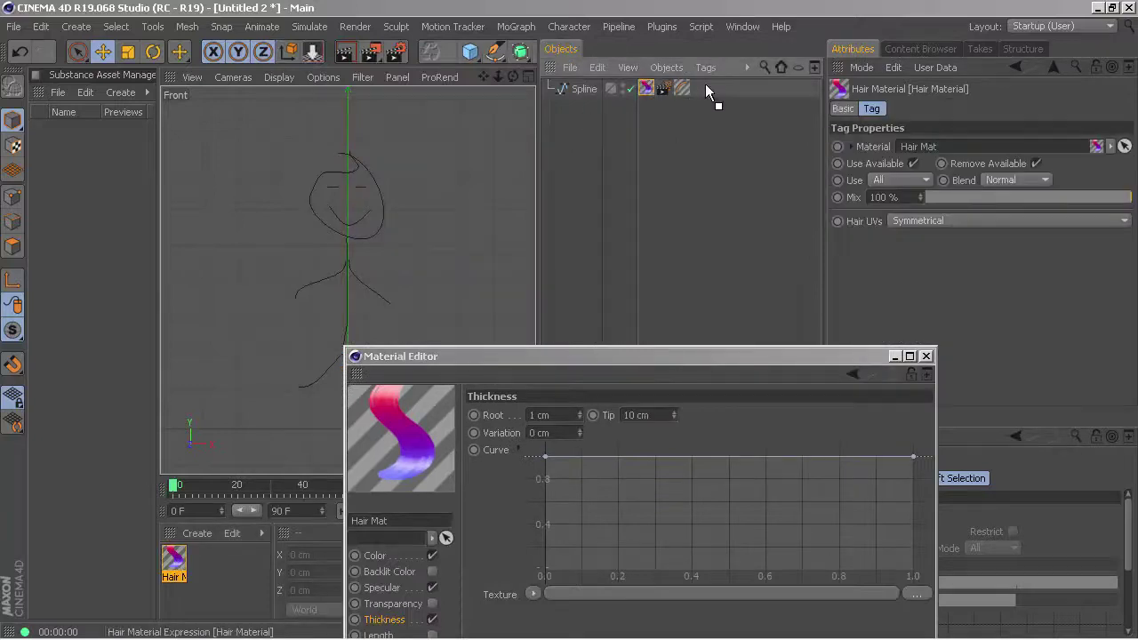
{"action": "left_click", "coordinate": [344, 51]}
{"action": "left_click_drag", "start_coordinate": [733, 326], "coordinate": [734, 327]}
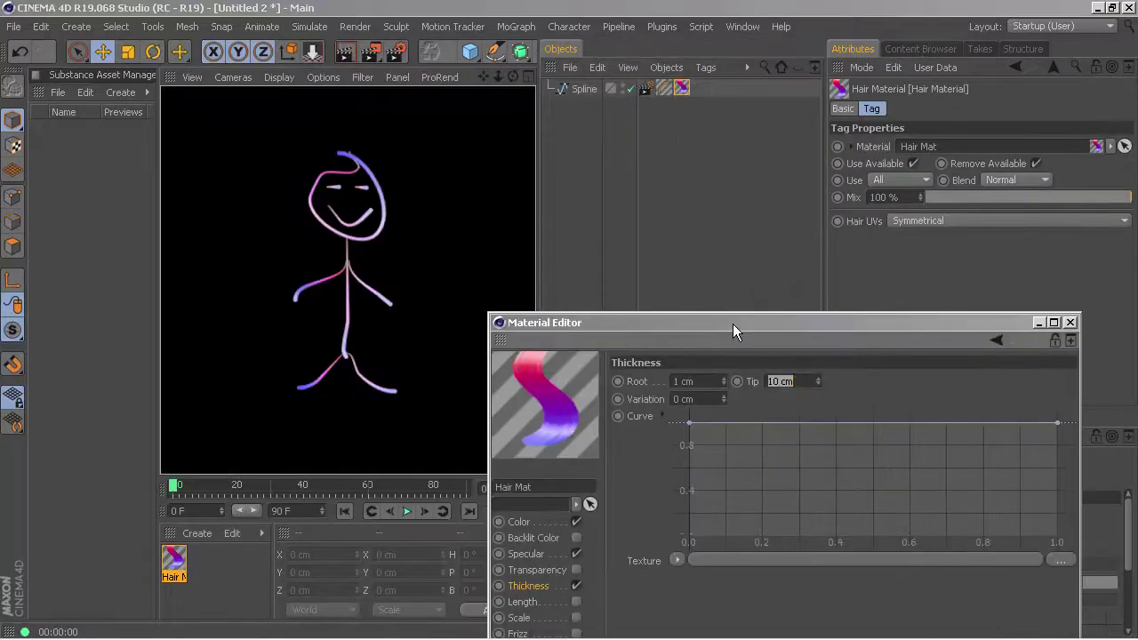
{"action": "left_click", "coordinate": [1072, 323]}
- Add a Disc rotated to 90° pitch, raised behind the figure and enlarged to fill the background
{"action": "left_click", "coordinate": [470, 51]}
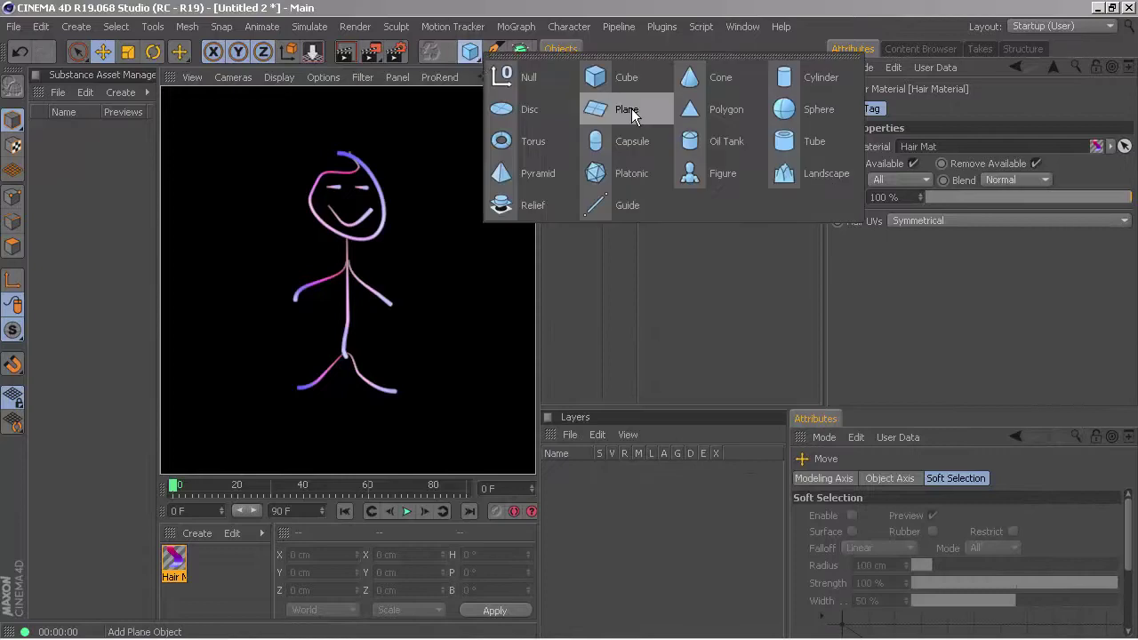
{"action": "left_click", "coordinate": [538, 107]}
{"action": "key", "text": "F4"}
{"action": "key", "text": "r"}
{"action": "left_click_drag", "start_coordinate": [356, 417], "coordinate": [391, 426]}
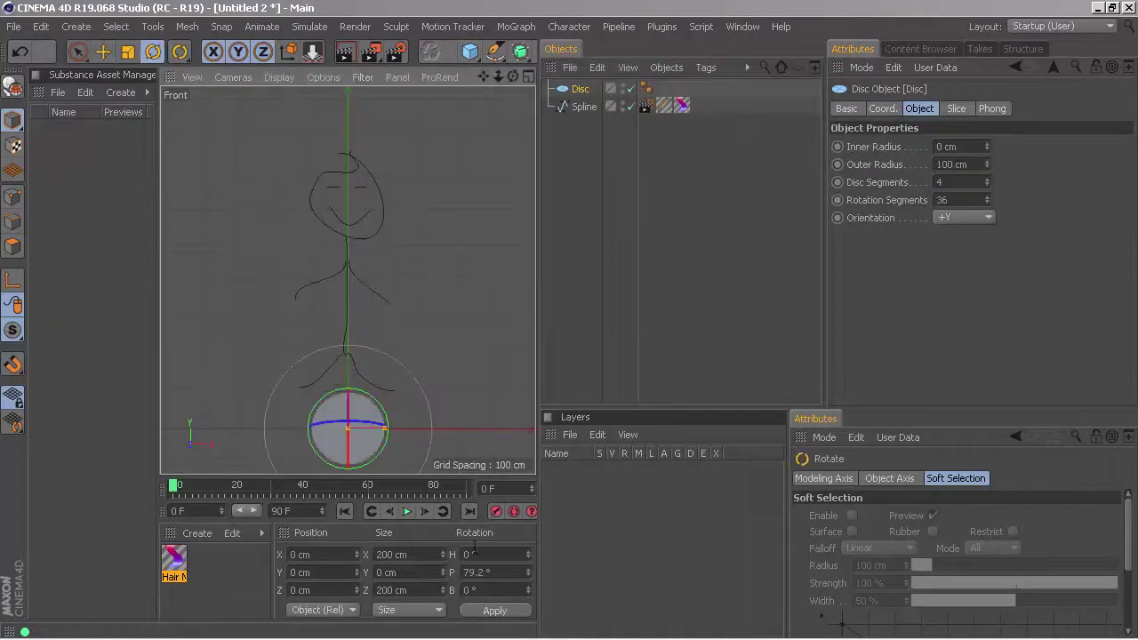
{"action": "key", "text": "Tab"}
{"action": "type", "text": "9"}
{"action": "left_click", "coordinate": [103, 52]}
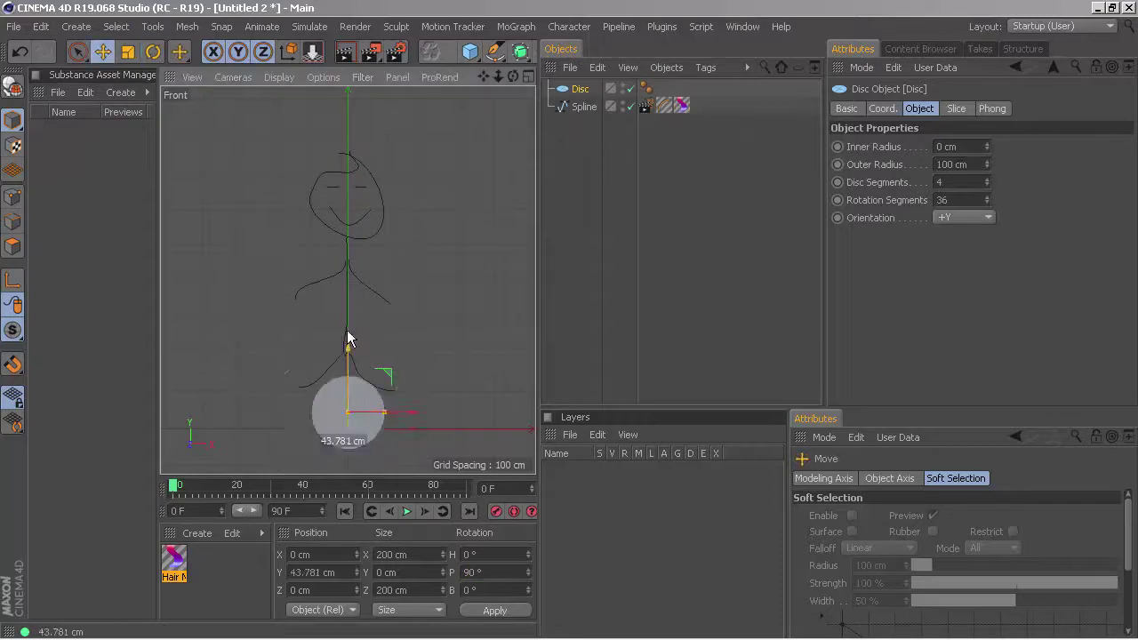
{"action": "left_click_drag", "start_coordinate": [347, 360], "coordinate": [350, 221]}
{"action": "left_click_drag", "start_coordinate": [387, 292], "coordinate": [629, 293]}
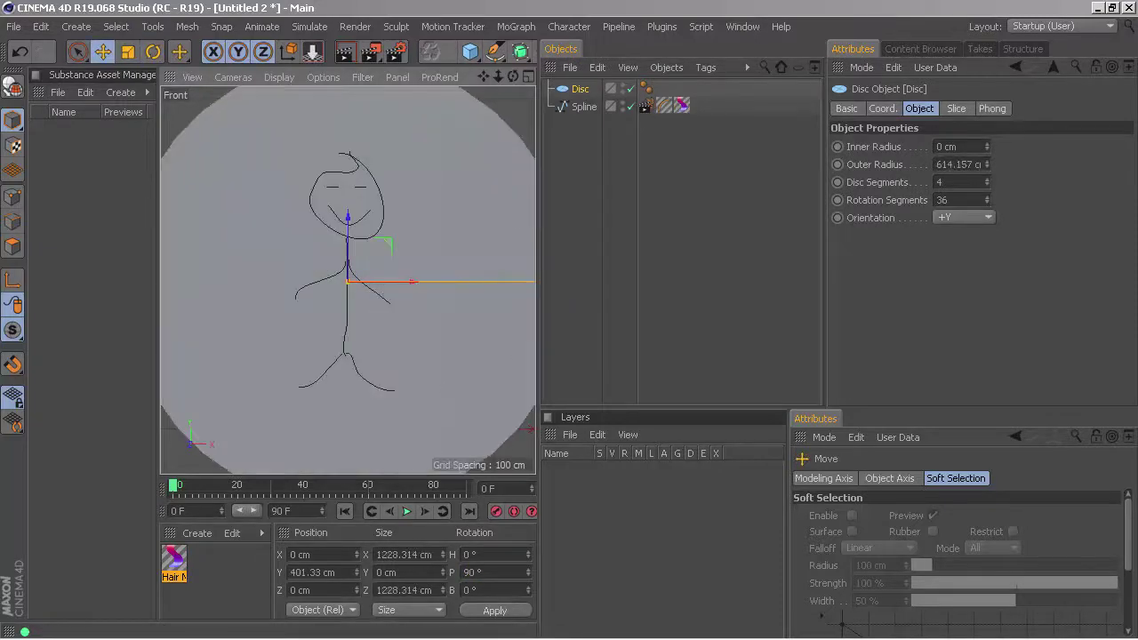
- Create a plain white material Mat and apply it to the Disc
{"action": "double_click", "coordinate": [218, 578]}
{"action": "double_click", "coordinate": [174, 558]}
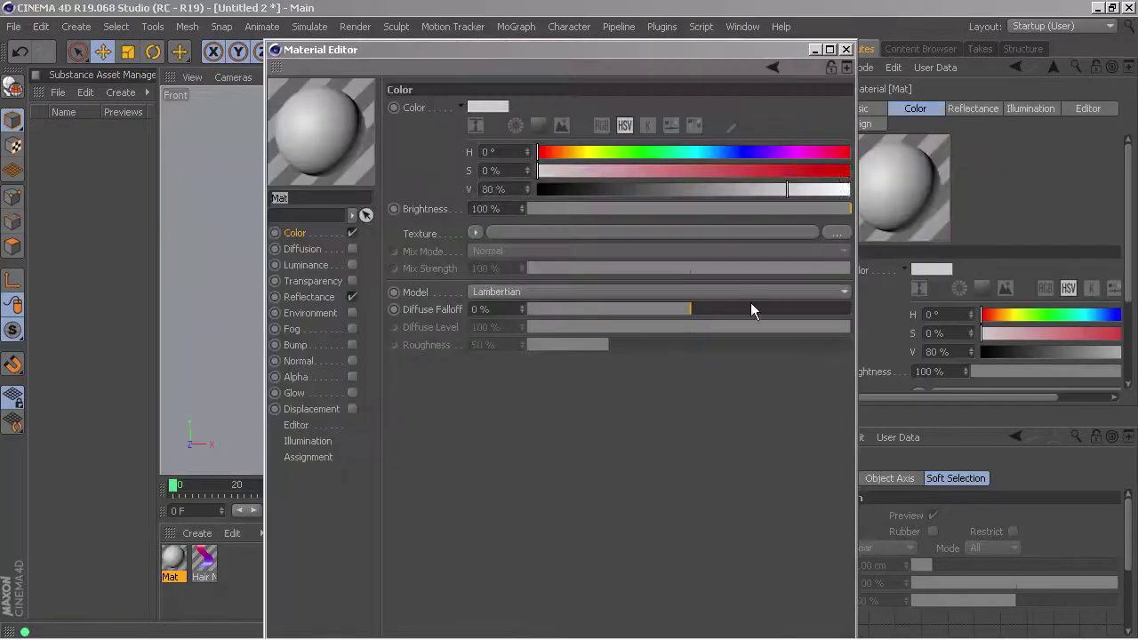
{"action": "left_click", "coordinate": [846, 51]}
{"action": "left_click_drag", "start_coordinate": [173, 559], "coordinate": [453, 350]}
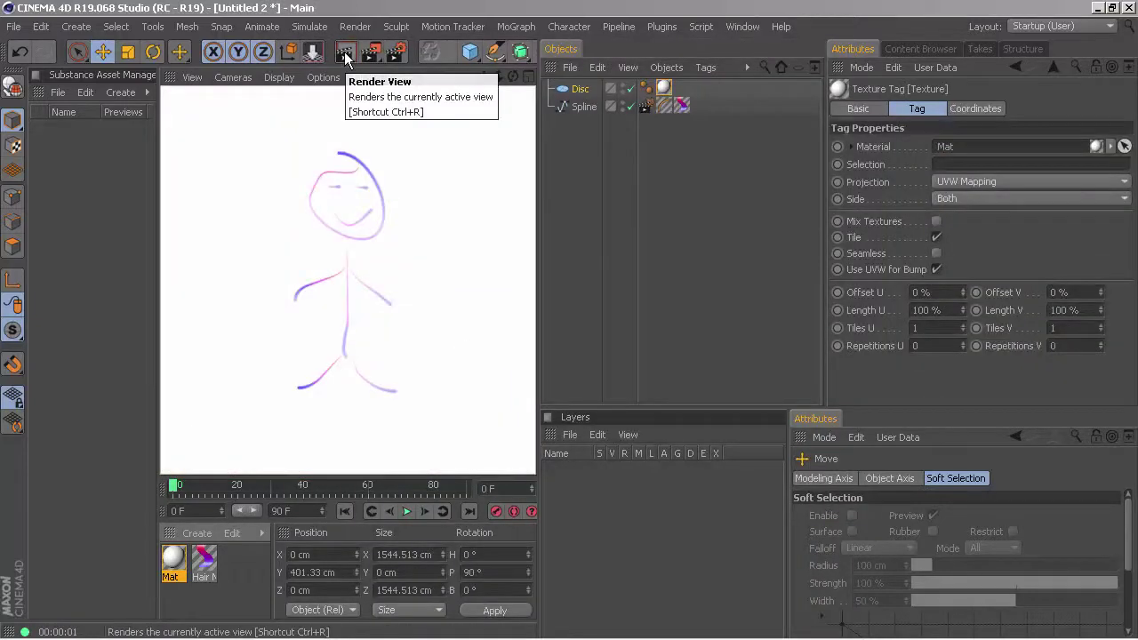
{"action": "double_click", "coordinate": [203, 558]}
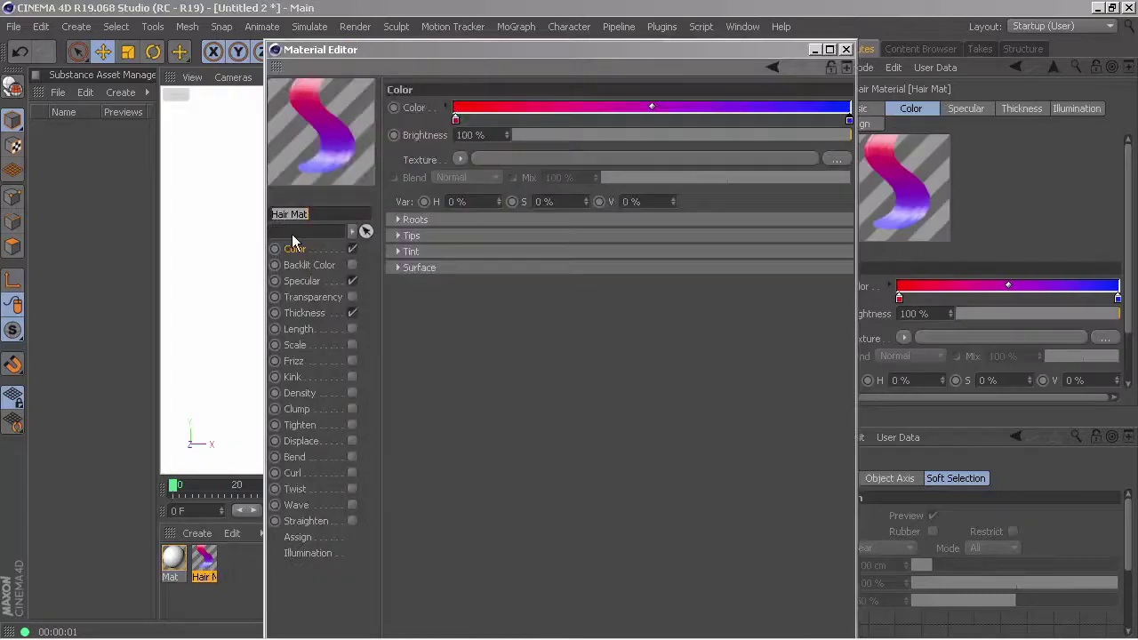
- Set the Hair Mat thickness to 10 cm at the root and 5 cm at the tip
{"action": "left_click", "coordinate": [304, 313]}
{"action": "mouse_move", "coordinate": [550, 54]}
{"action": "left_mouse_down"}
{"action": "mouse_move", "coordinate": [688, 80]}
{"action": "mouse_move", "coordinate": [893, 322]}
{"action": "left_mouse_up"}
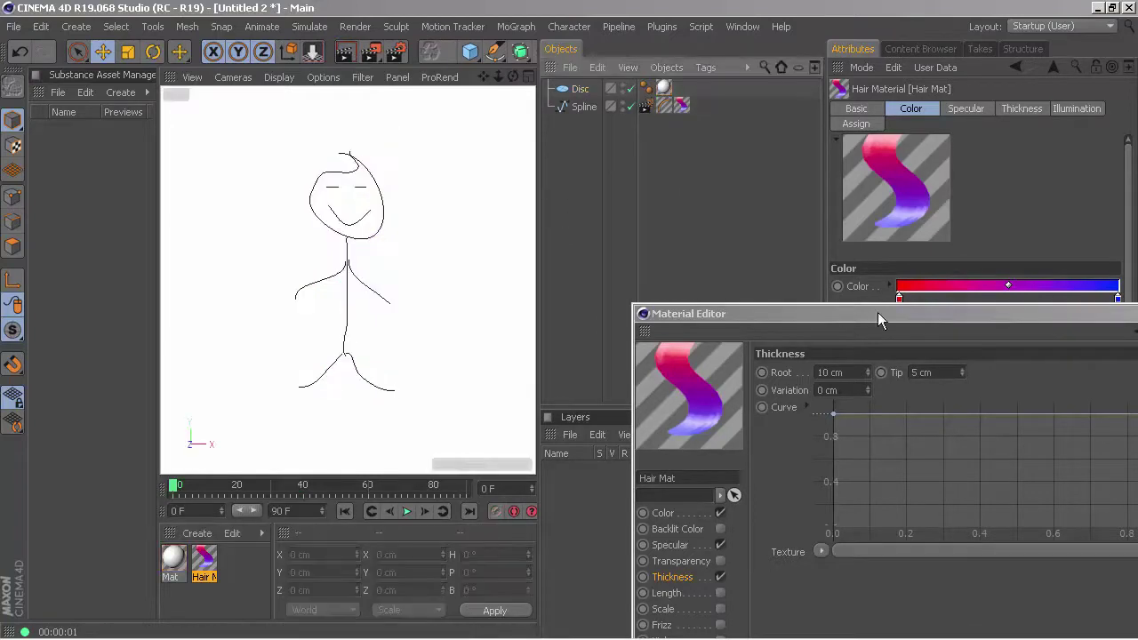
{"action": "left_click_drag", "start_coordinate": [879, 318], "coordinate": [729, 266]}
{"action": "left_click", "coordinate": [1046, 263]}
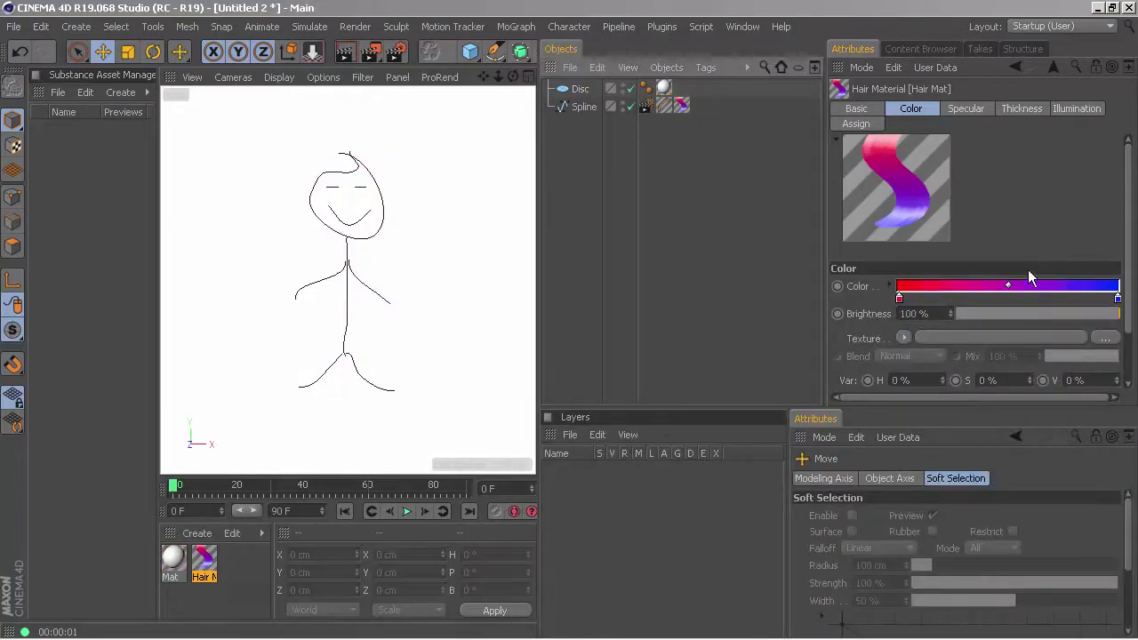
- Set the render output size to 500 × 500 pixels
{"action": "left_click", "coordinate": [398, 52]}
{"action": "type", "text": "500"}
{"action": "key", "text": "Tab"}
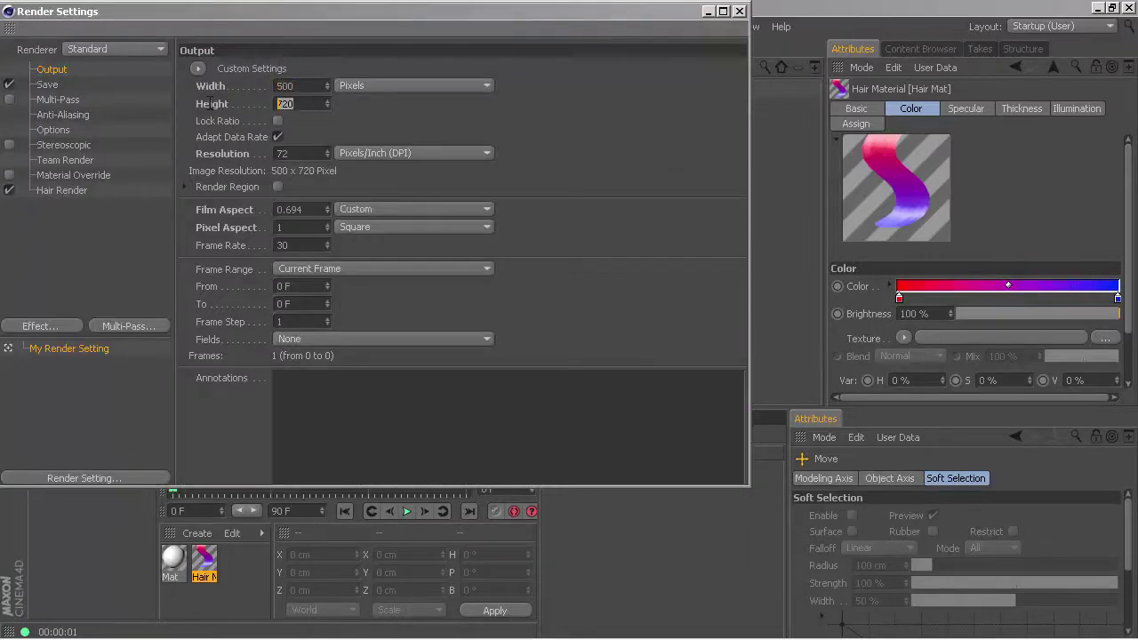
{"action": "type", "text": "500"}
{"action": "key", "text": "Return"}
{"action": "left_click", "coordinate": [739, 11]}
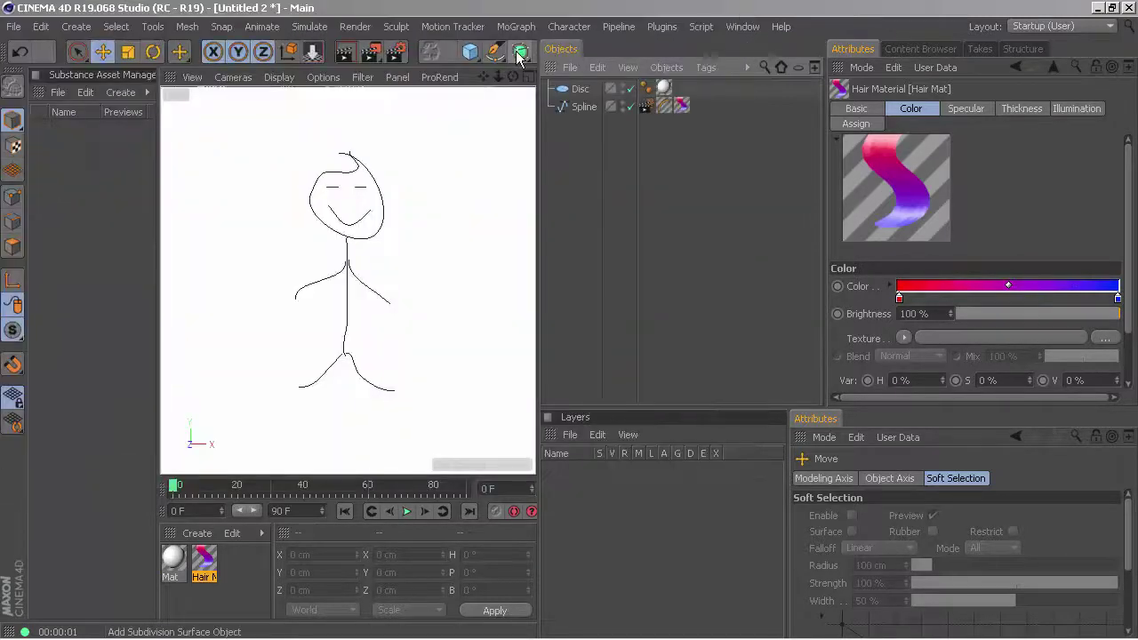
- Add a Physical Sky and render the scene to the Picture Viewer
{"action": "middle_click_drag", "start_coordinate": [520, 55], "coordinate": [369, 54]}
{"action": "left_click_drag", "start_coordinate": [475, 60], "coordinate": [558, 182]}
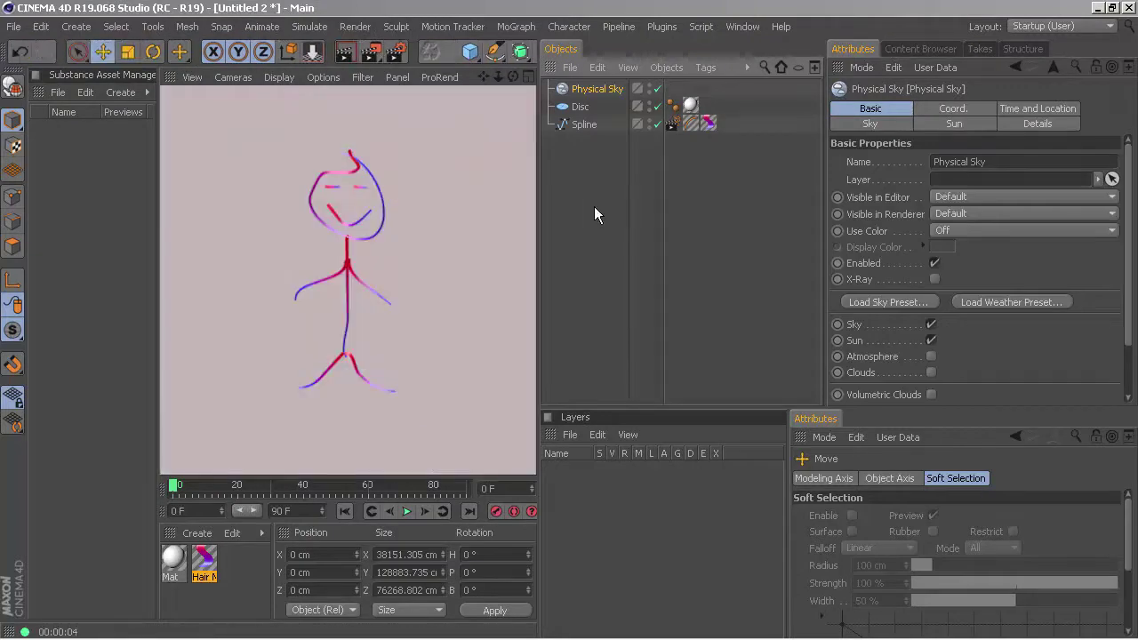
{"action": "left_click", "coordinate": [370, 53]}
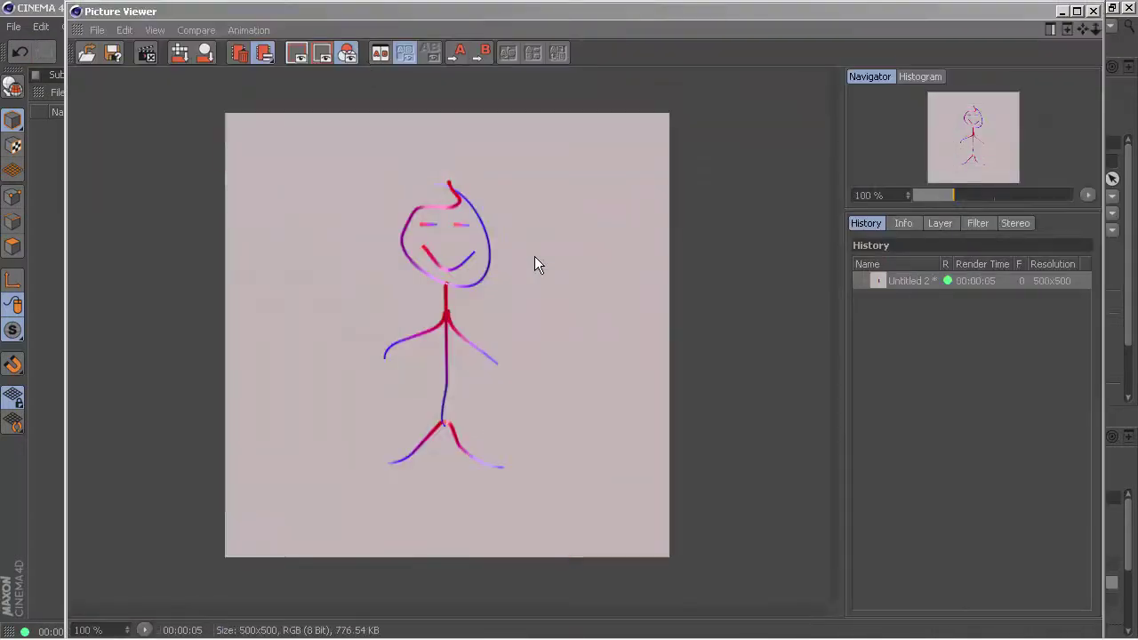
- Save the rendered image from the Picture Viewer as a PNG named CIN ALI
{"action": "left_click", "coordinate": [96, 29]}
{"action": "left_click", "coordinate": [107, 74]}
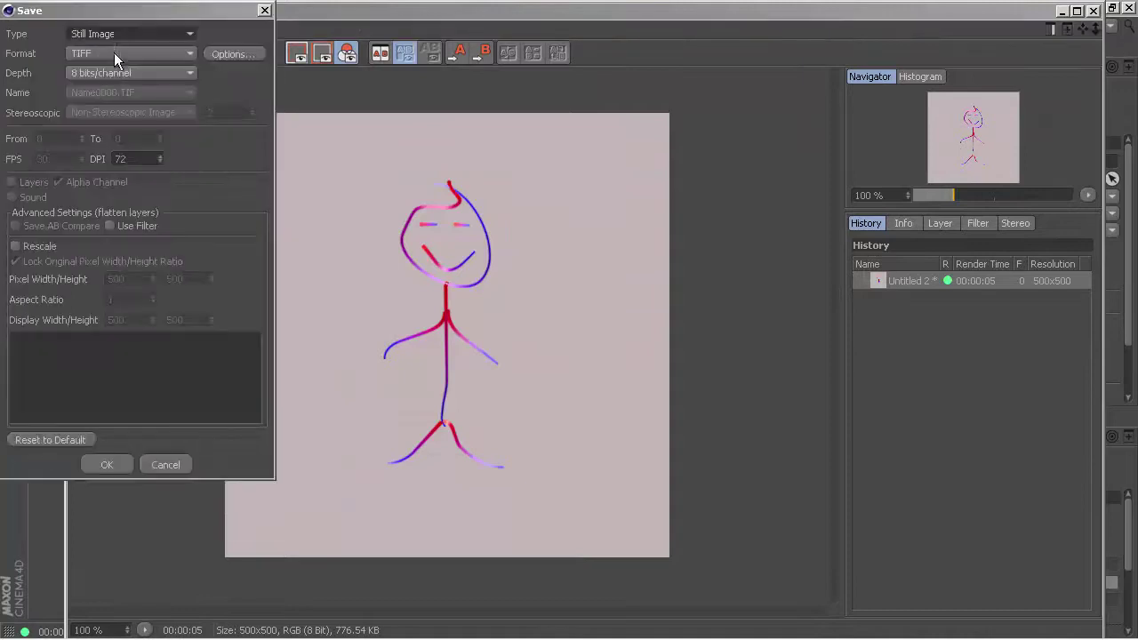
{"action": "left_click", "coordinate": [114, 52]}
{"action": "left_click", "coordinate": [104, 231]}
{"action": "left_click", "coordinate": [114, 465]}
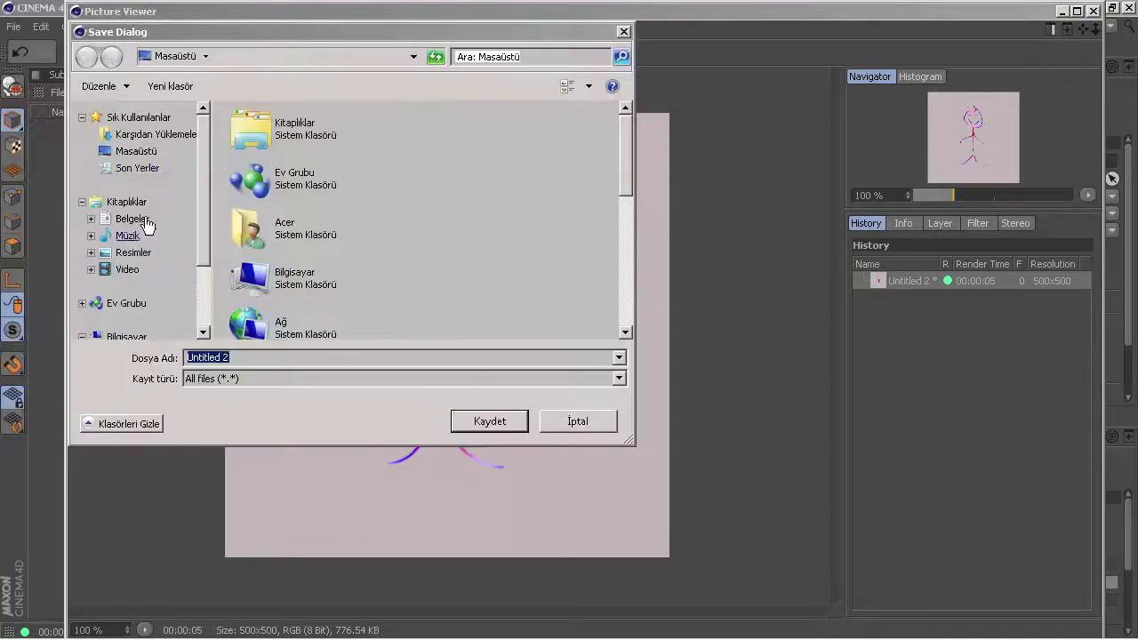
{"action": "type", "text": "ClN 4D"}
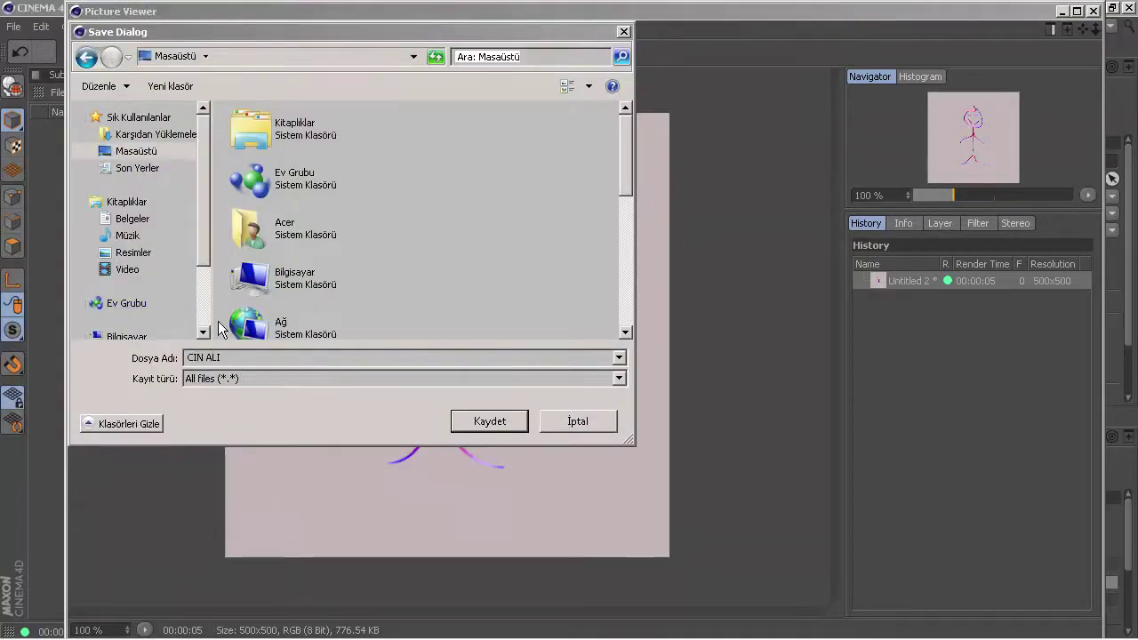
{"action": "left_click", "coordinate": [489, 423]}
{"action": "left_click", "coordinate": [1092, 11]}
- Save All to store the project as CIN ALI.c4d, then open the CIN ALI.C4D desktop folder
{"action": "left_click", "coordinate": [12, 26]}
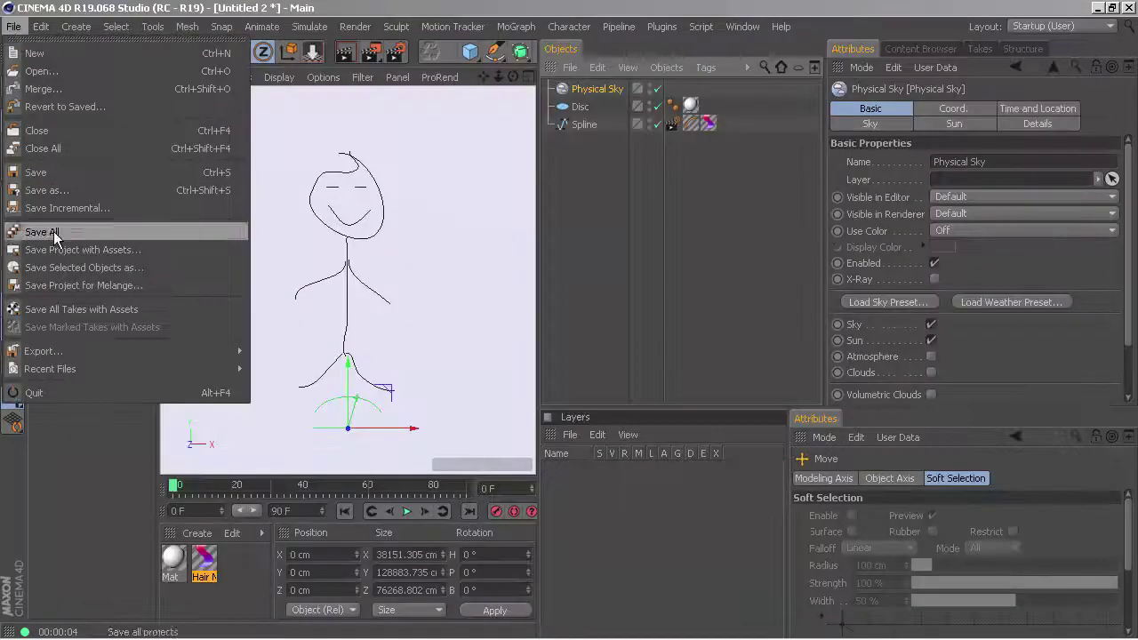
{"action": "left_click", "coordinate": [53, 249]}
{"action": "type", "text": "CIN ALI.C4D"}
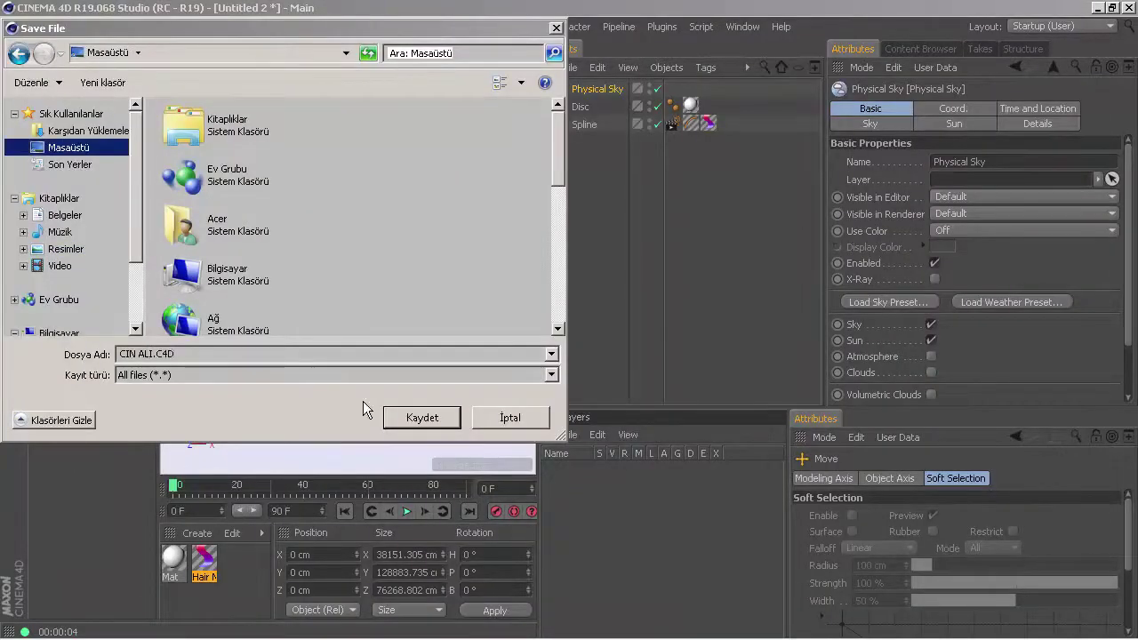
{"action": "left_click", "coordinate": [412, 420]}
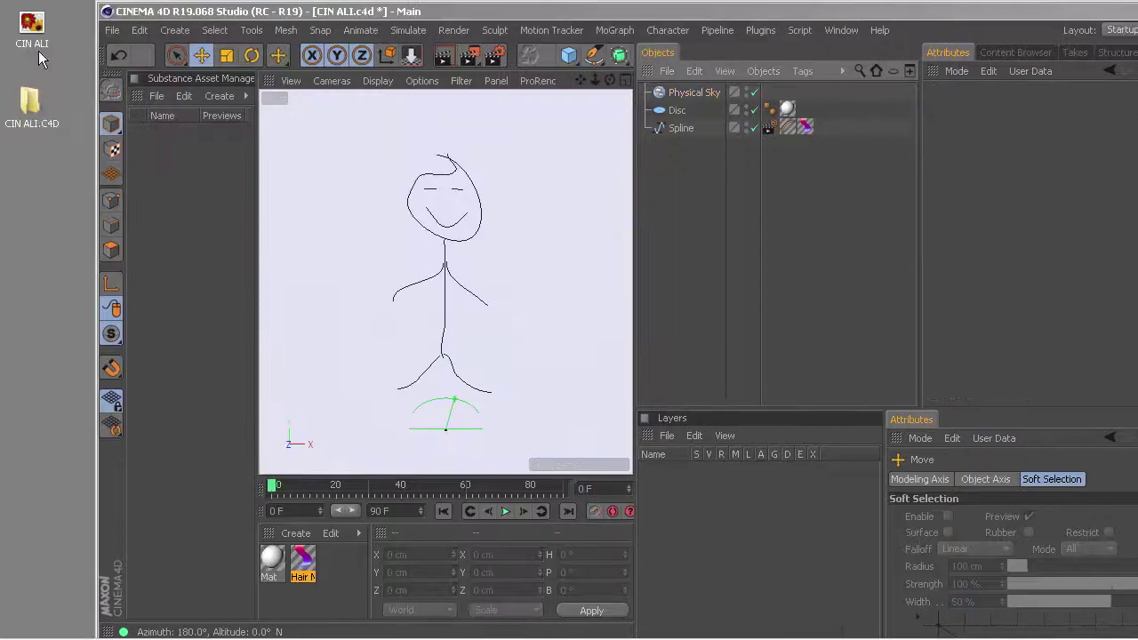
{"action": "double_click", "coordinate": [39, 109]}
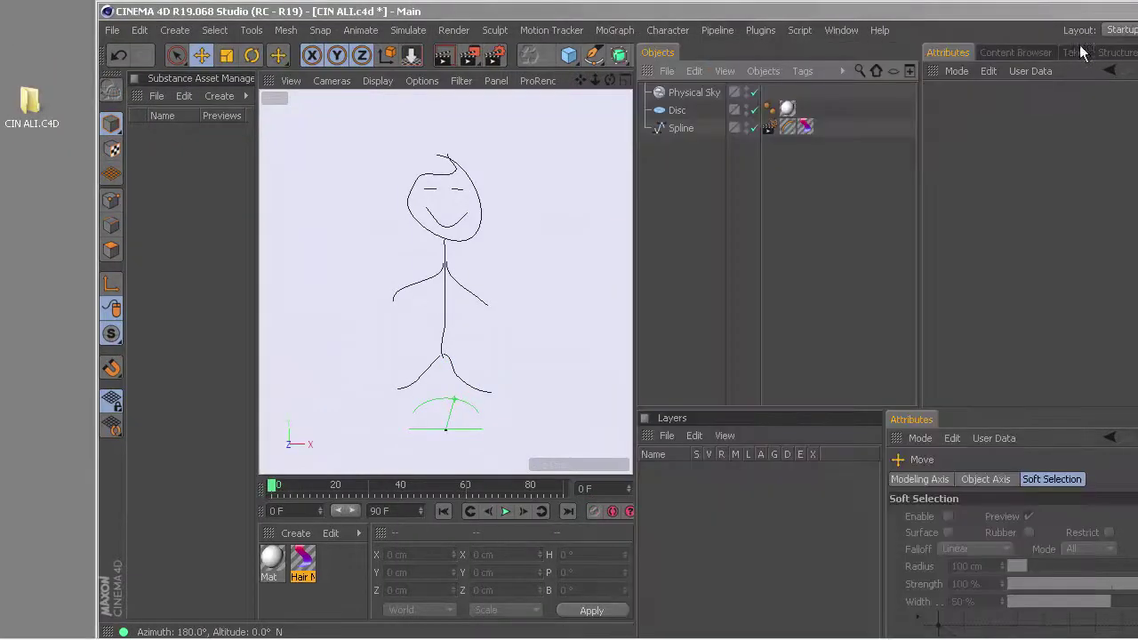
- Launch Chrome and open the Animated Drawings site from the bookmarks
{"action": "left_click", "coordinate": [1082, 44]}
{"action": "left_click", "coordinate": [84, 629]}
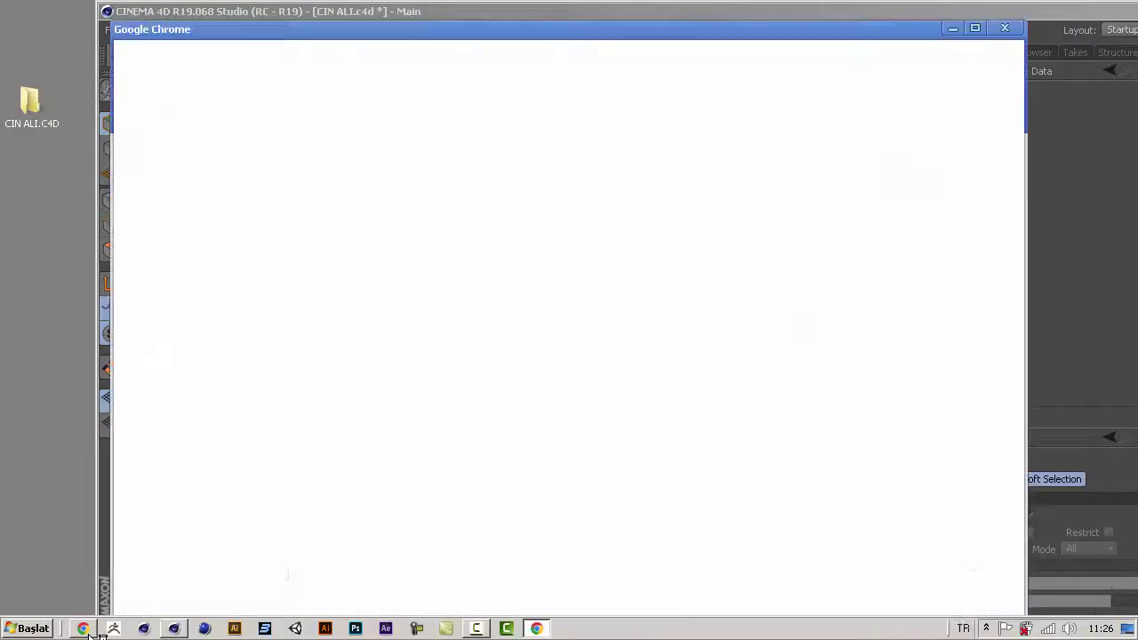
{"action": "left_click", "coordinate": [418, 381]}
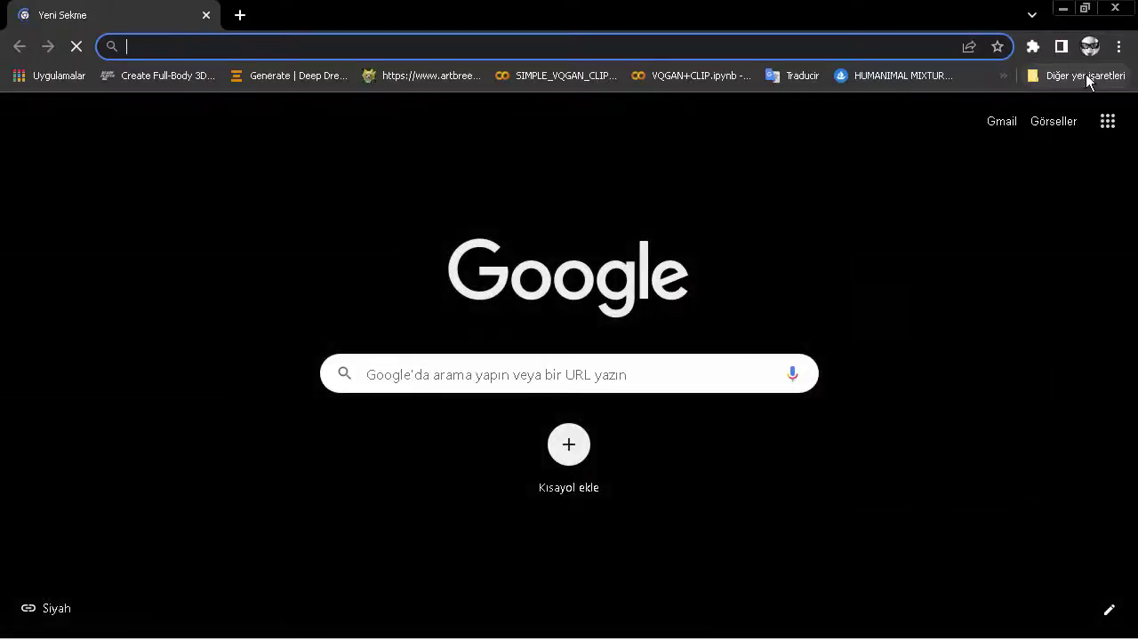
{"action": "left_click", "coordinate": [1085, 75]}
{"action": "left_click", "coordinate": [836, 288]}
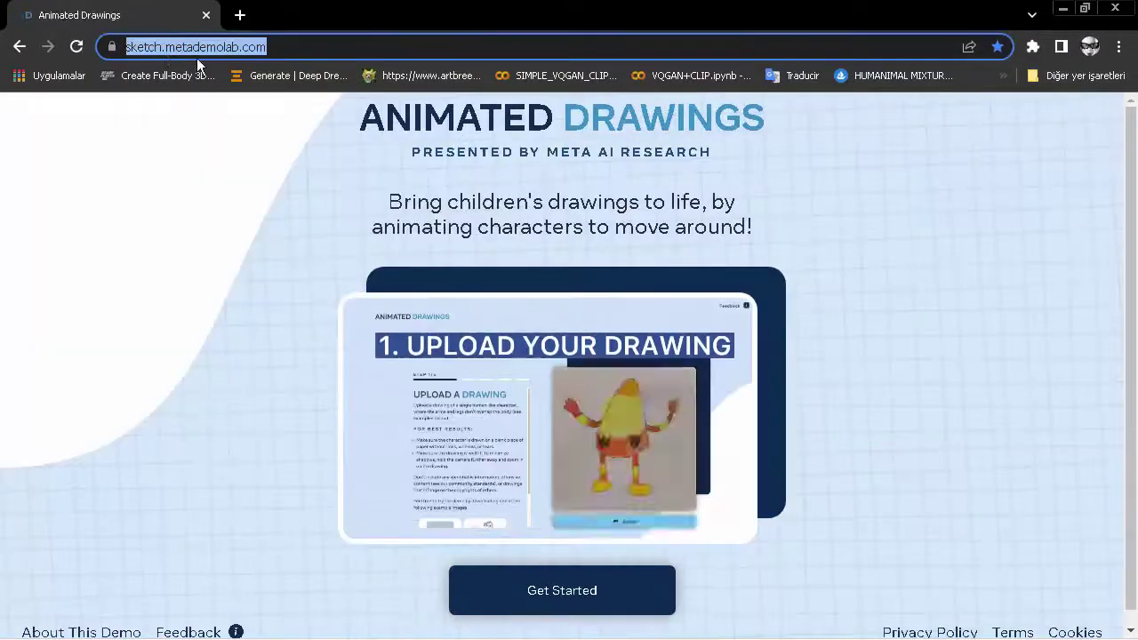
{"action": "left_click", "coordinate": [78, 46]}
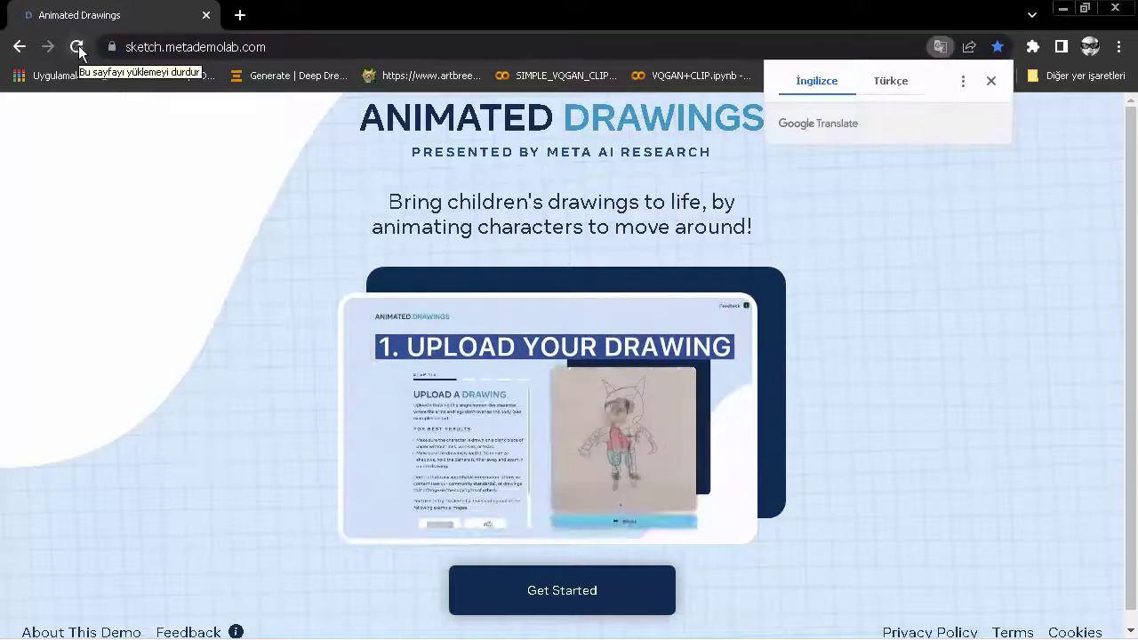
- Translate the page into Turkish (Türkçe) and start the demo at the upload step
{"action": "left_click", "coordinate": [889, 81]}
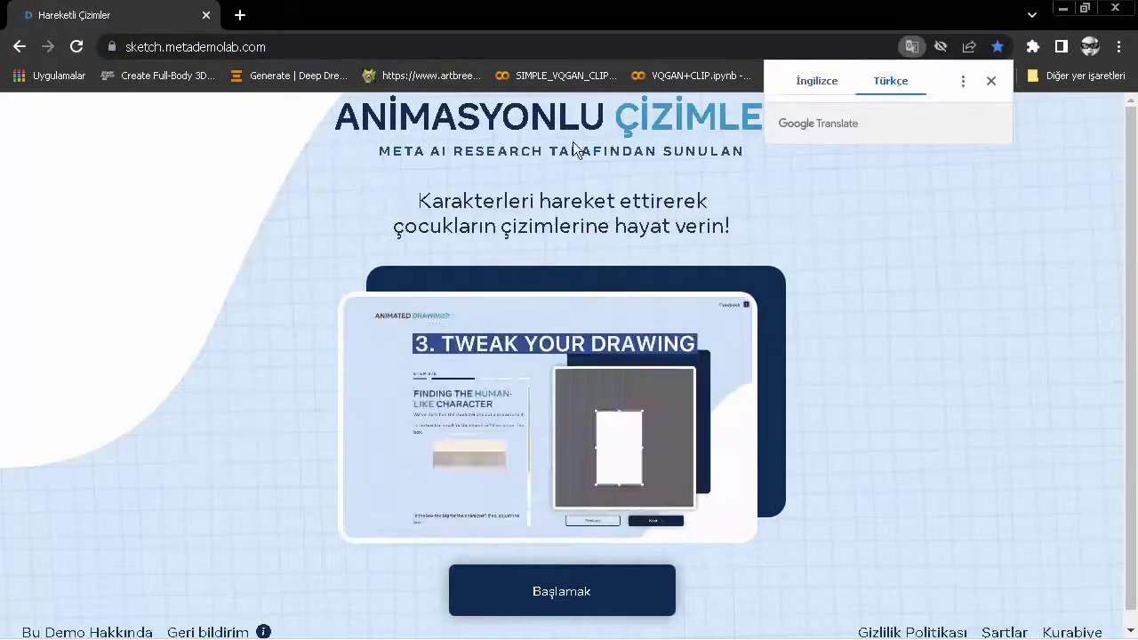
{"action": "left_click_drag", "start_coordinate": [377, 152], "coordinate": [731, 152]}
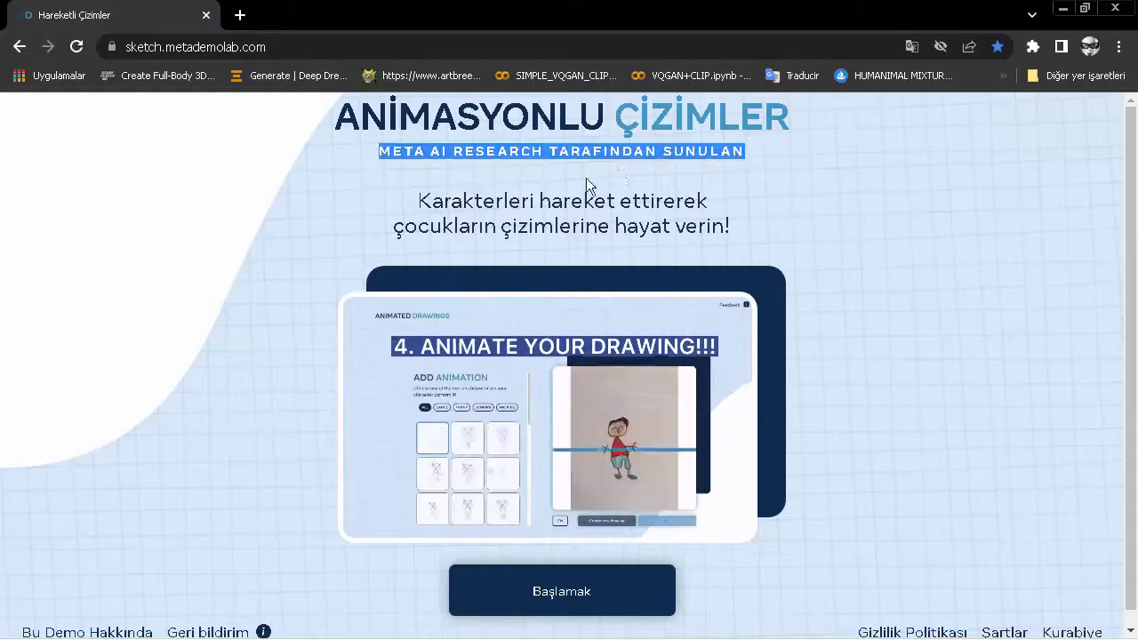
{"action": "left_click_drag", "start_coordinate": [415, 197], "coordinate": [738, 227]}
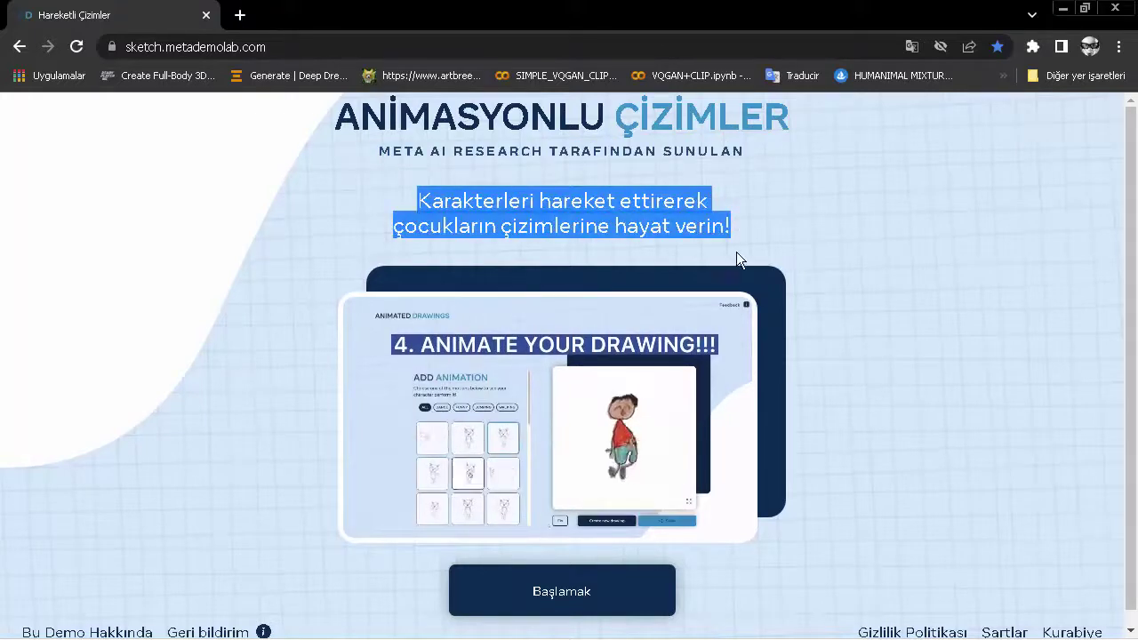
{"action": "left_click", "coordinate": [561, 603]}
{"action": "left_click_drag", "start_coordinate": [135, 200], "coordinate": [436, 200]}
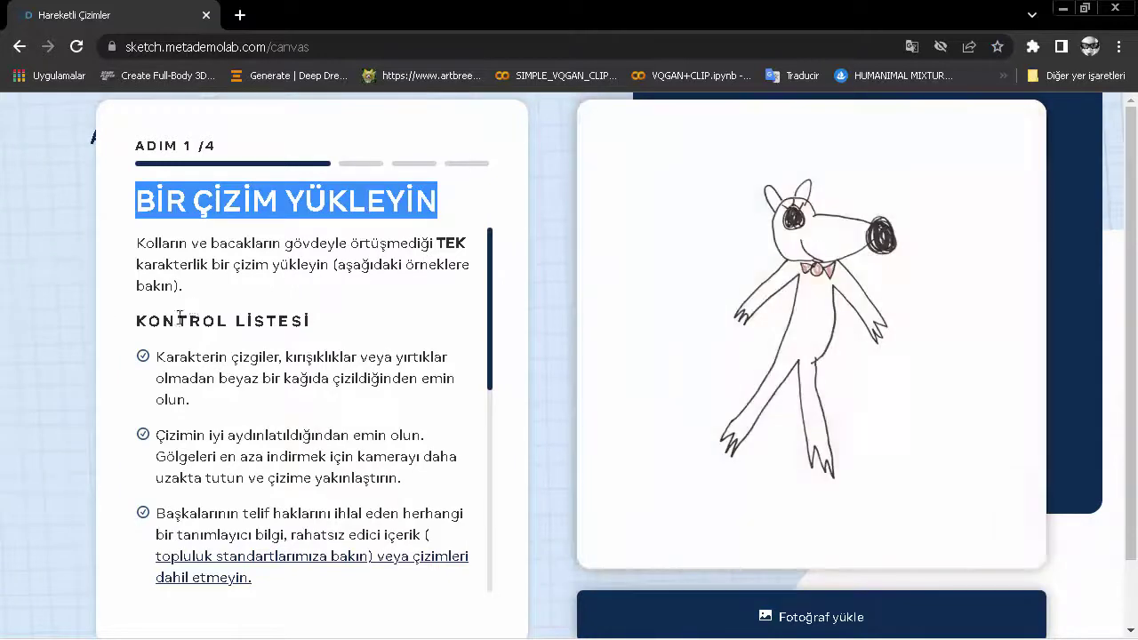
- Upload the CIN ALI image from the CIN ALI.C4D folder and agree to the consent
{"action": "triple_click", "coordinate": [180, 318]}
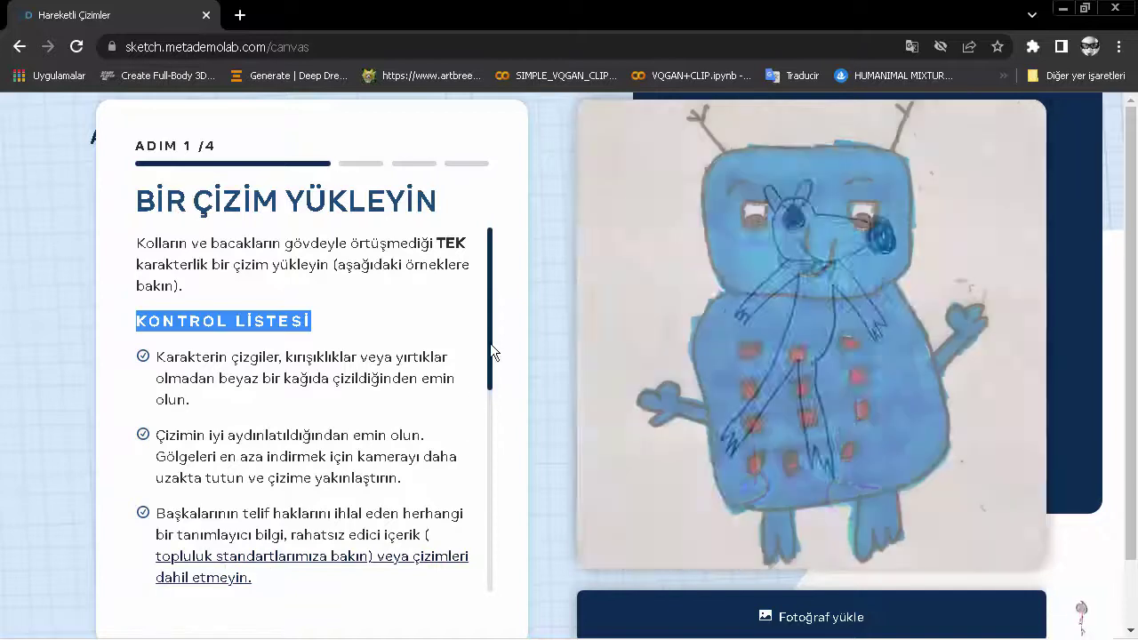
{"action": "left_click_drag", "start_coordinate": [489, 344], "coordinate": [494, 544]}
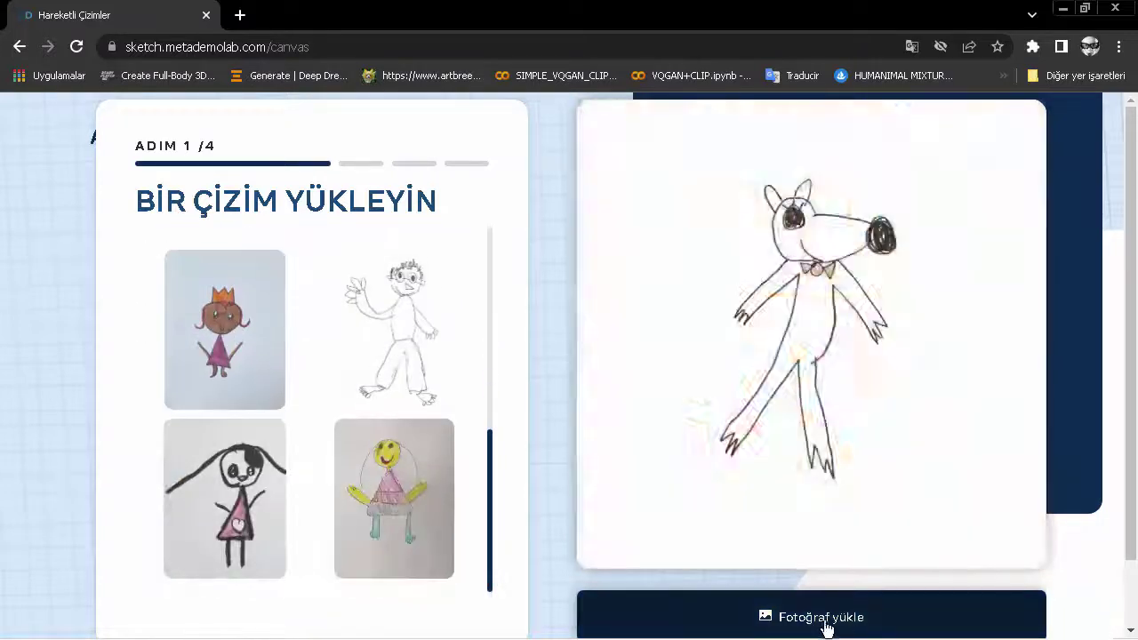
{"action": "left_click", "coordinate": [827, 622]}
{"action": "double_click", "coordinate": [235, 309]}
{"action": "left_click", "coordinate": [224, 150]}
{"action": "left_click", "coordinate": [449, 399]}
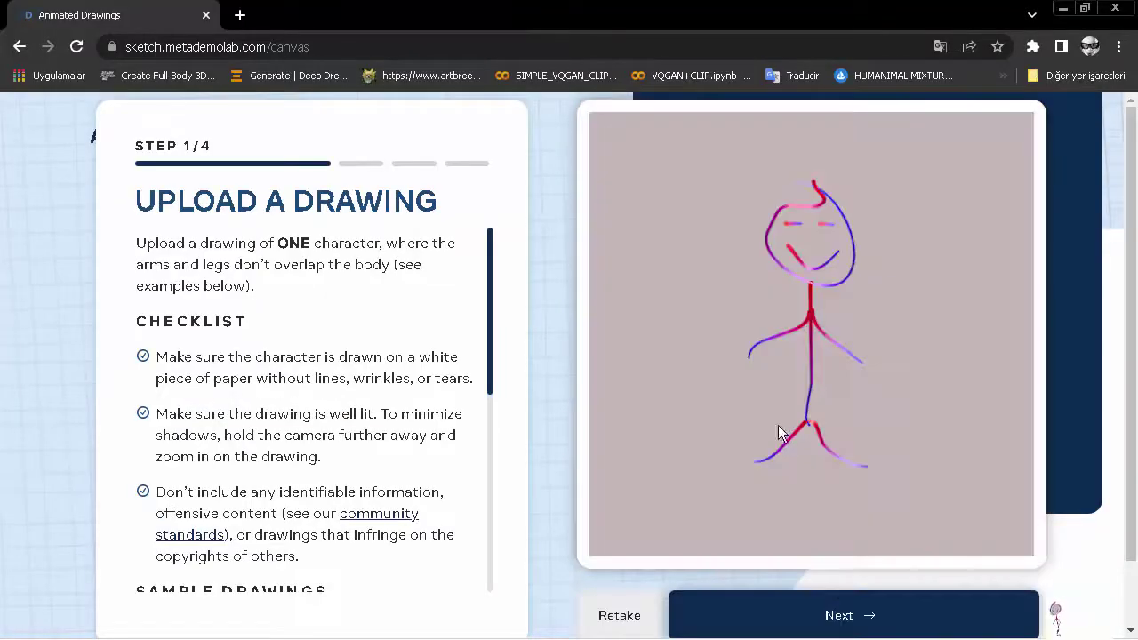
{"action": "left_click", "coordinate": [840, 622]}
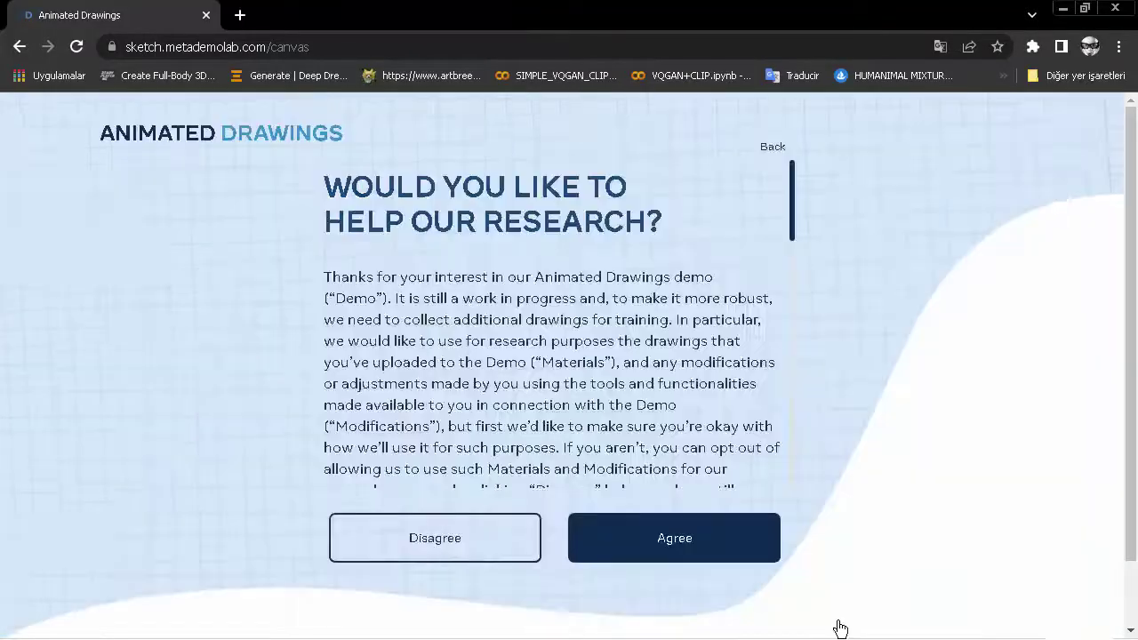
{"action": "left_click", "coordinate": [690, 551]}
- Tighten the character box's sides, top and bottom around the figure, then continue
{"action": "left_click_drag", "start_coordinate": [587, 334], "coordinate": [737, 334]}
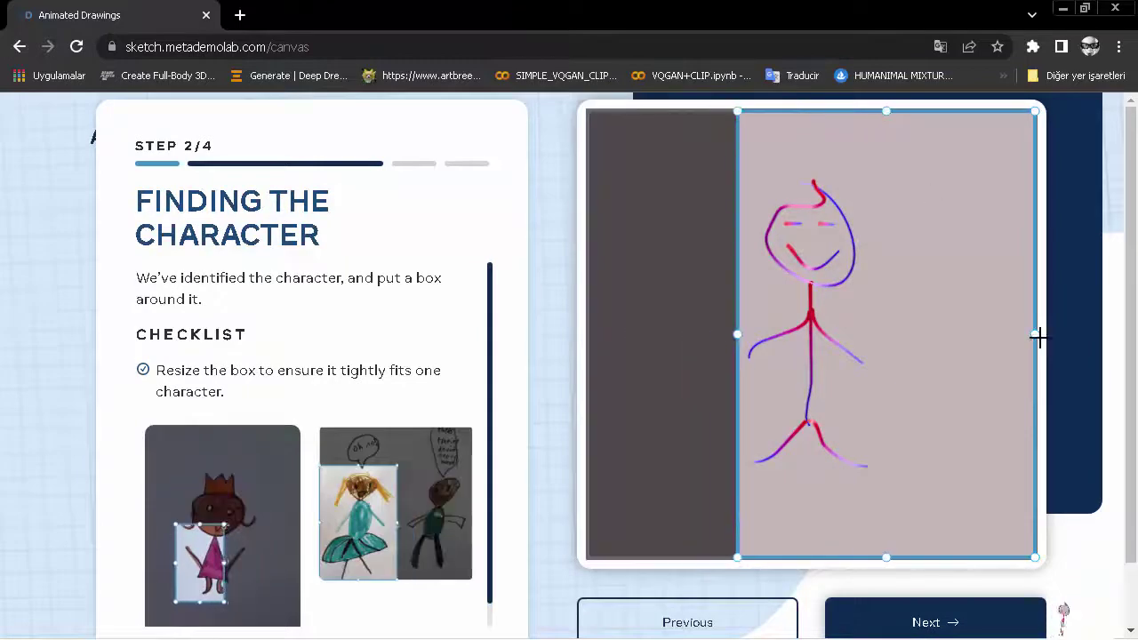
{"action": "left_click_drag", "start_coordinate": [1035, 334], "coordinate": [881, 341]}
{"action": "left_click_drag", "start_coordinate": [809, 555], "coordinate": [809, 472]}
{"action": "left_click_drag", "start_coordinate": [812, 111], "coordinate": [809, 170]}
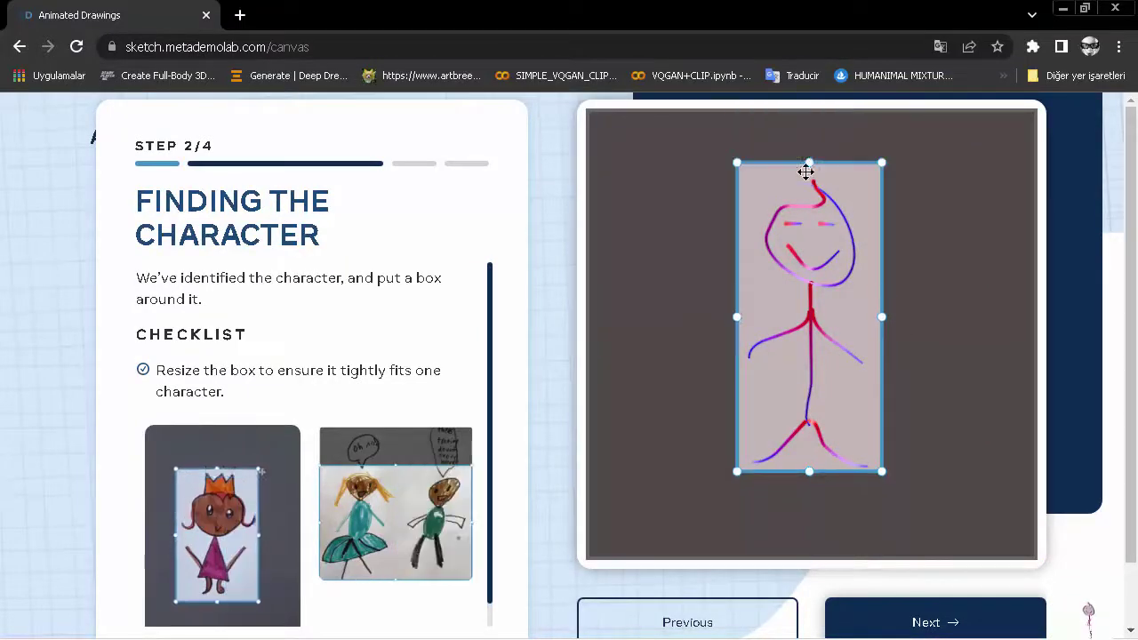
{"action": "left_click", "coordinate": [962, 628]}
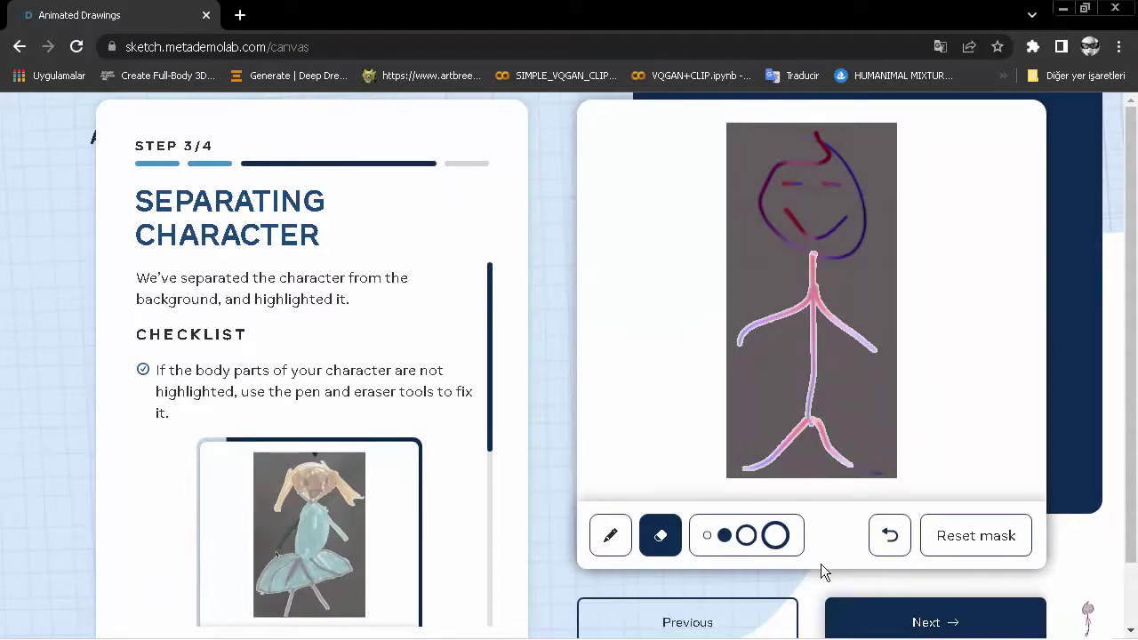
- Paint the head into the mask with a larger pen brush, then accept the mask and joints
{"action": "left_click", "coordinate": [746, 535]}
{"action": "left_click", "coordinate": [610, 535]}
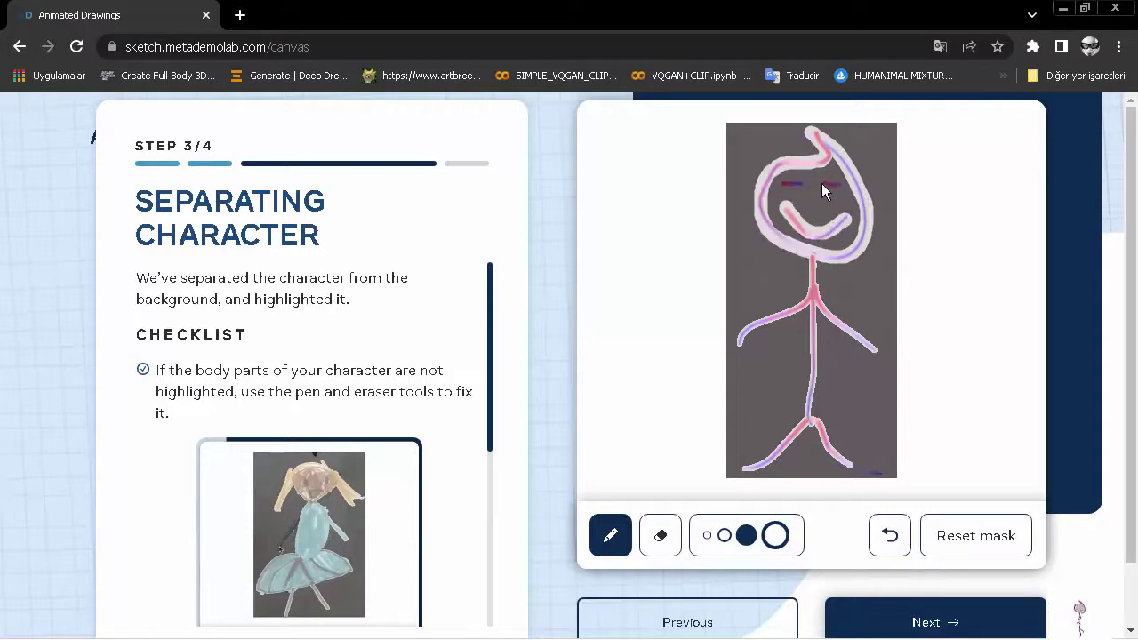
{"action": "left_click", "coordinate": [934, 625]}
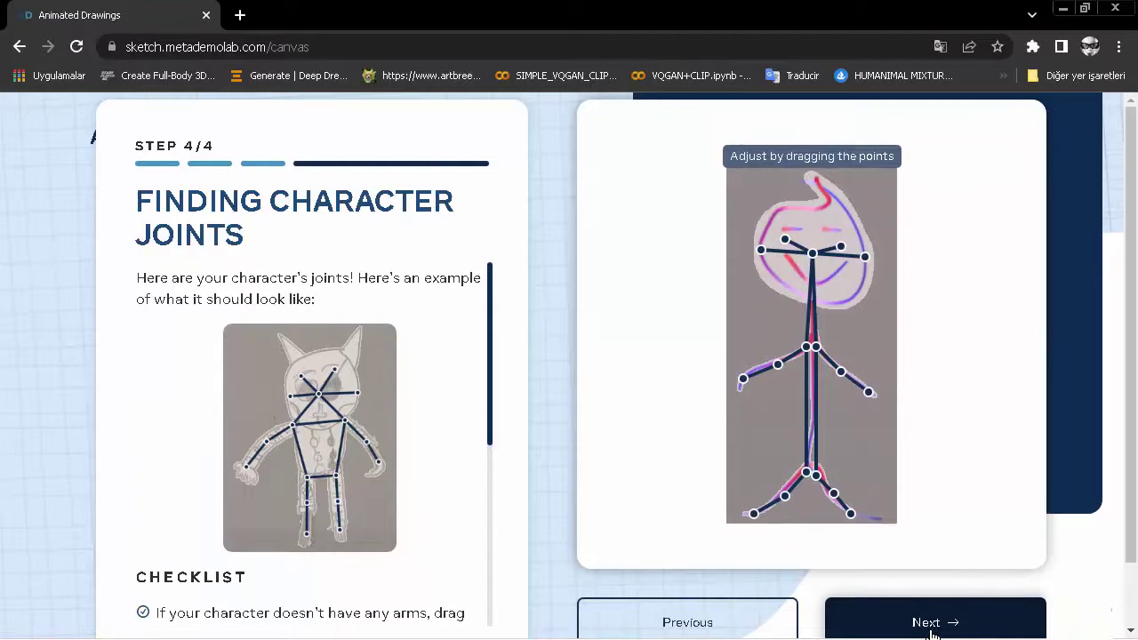
{"action": "left_click", "coordinate": [931, 627]}
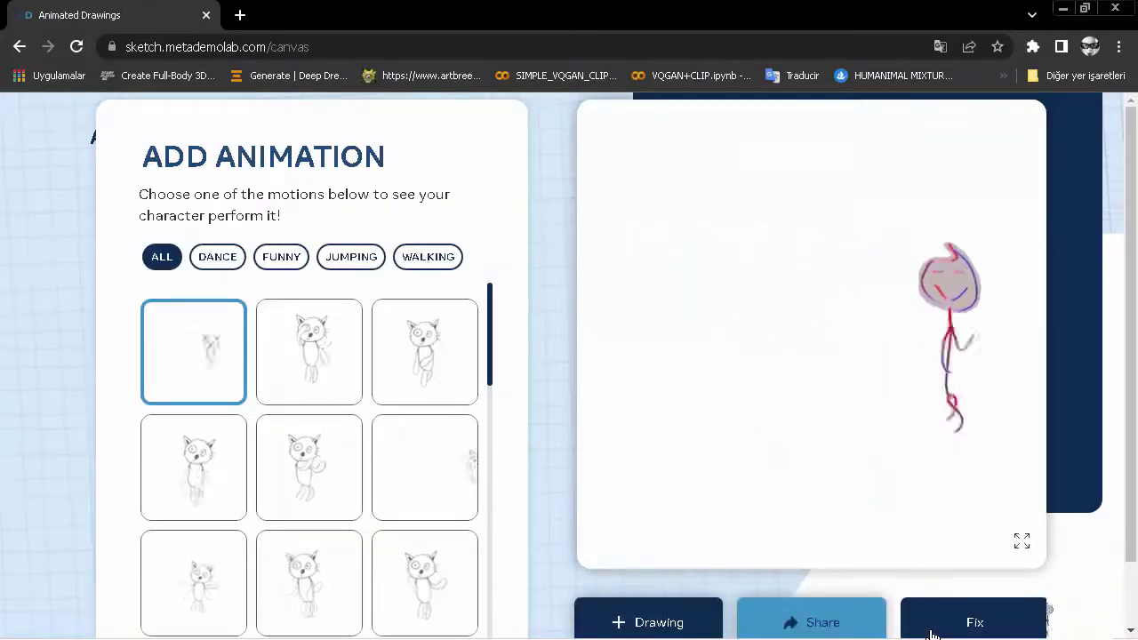
- Preview the second and third motions, apply the skipping motion, and open Share
{"action": "left_click", "coordinate": [315, 378]}
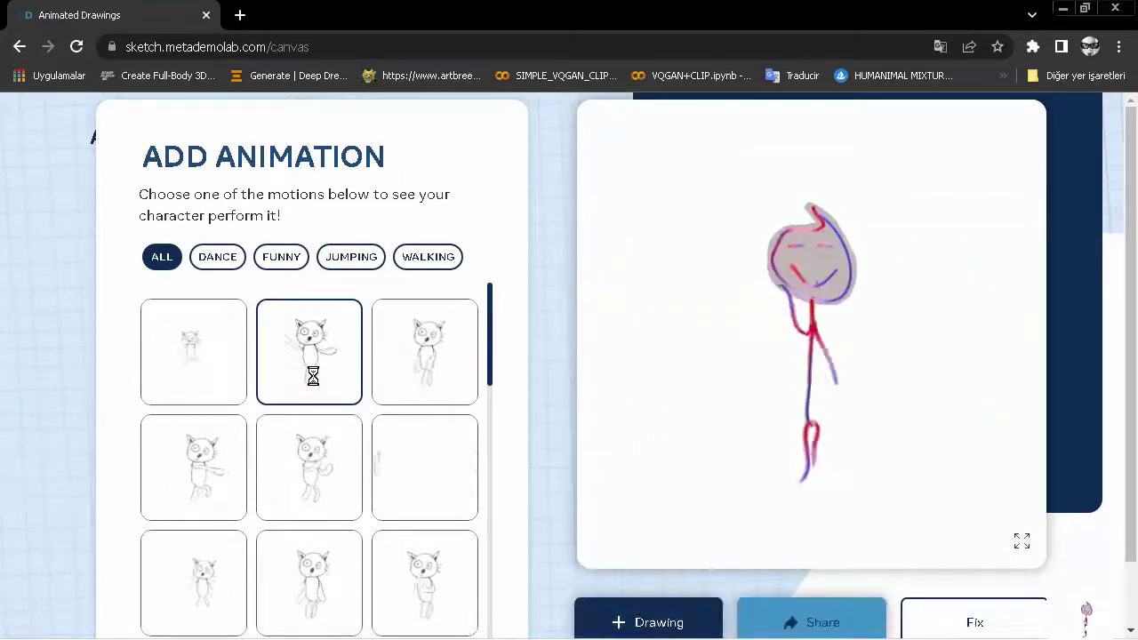
{"action": "left_click", "coordinate": [449, 384]}
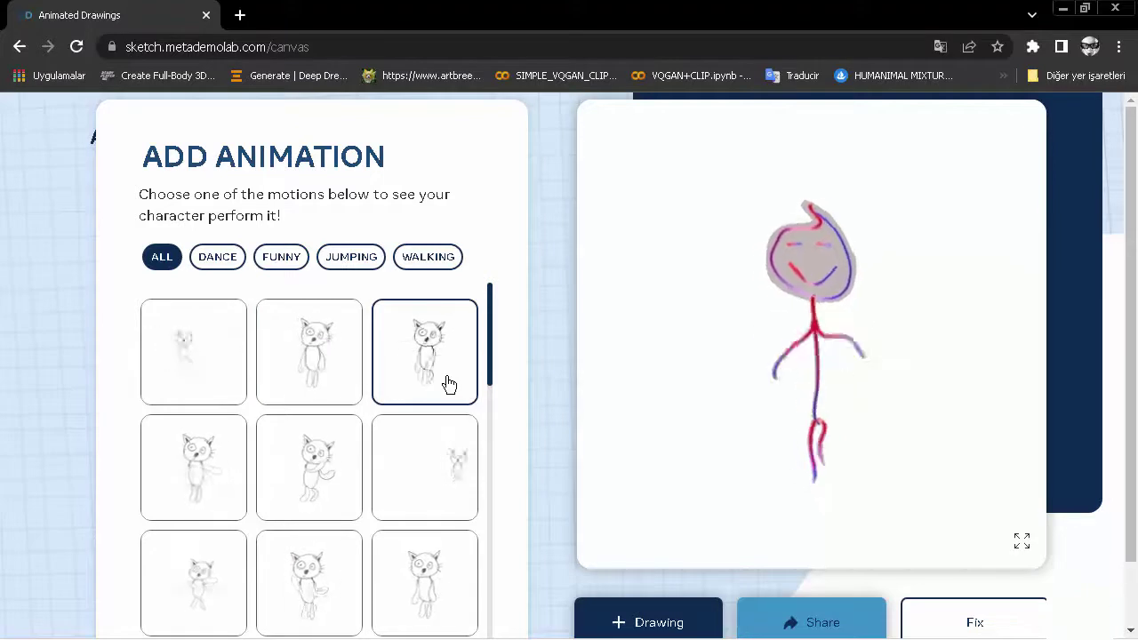
{"action": "left_click_drag", "start_coordinate": [490, 376], "coordinate": [490, 568]}
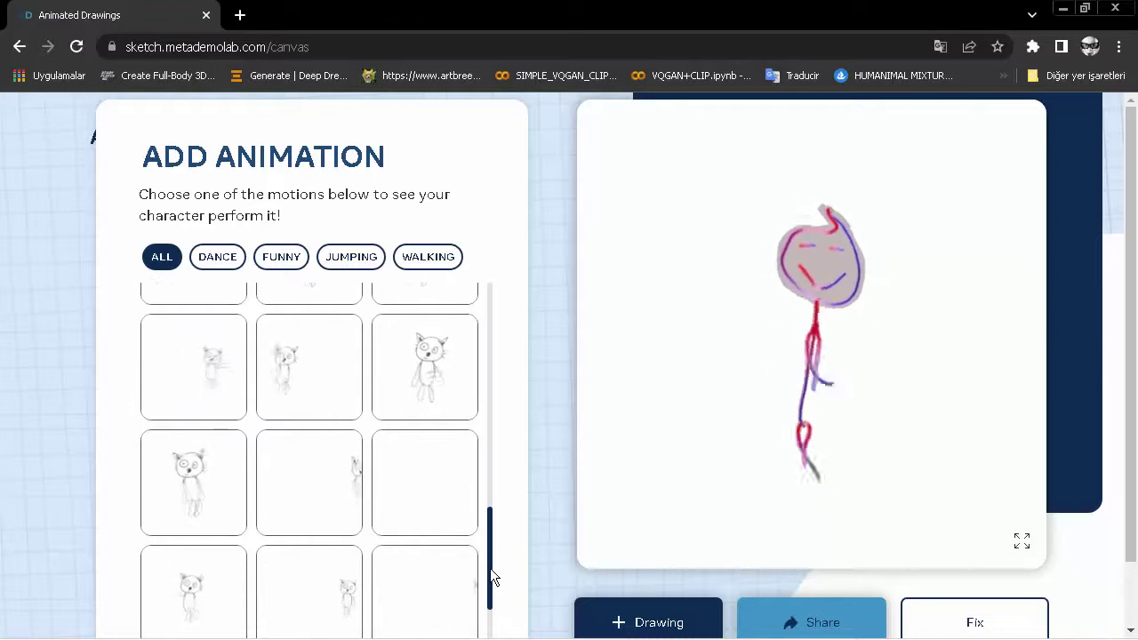
{"action": "left_click", "coordinate": [316, 503]}
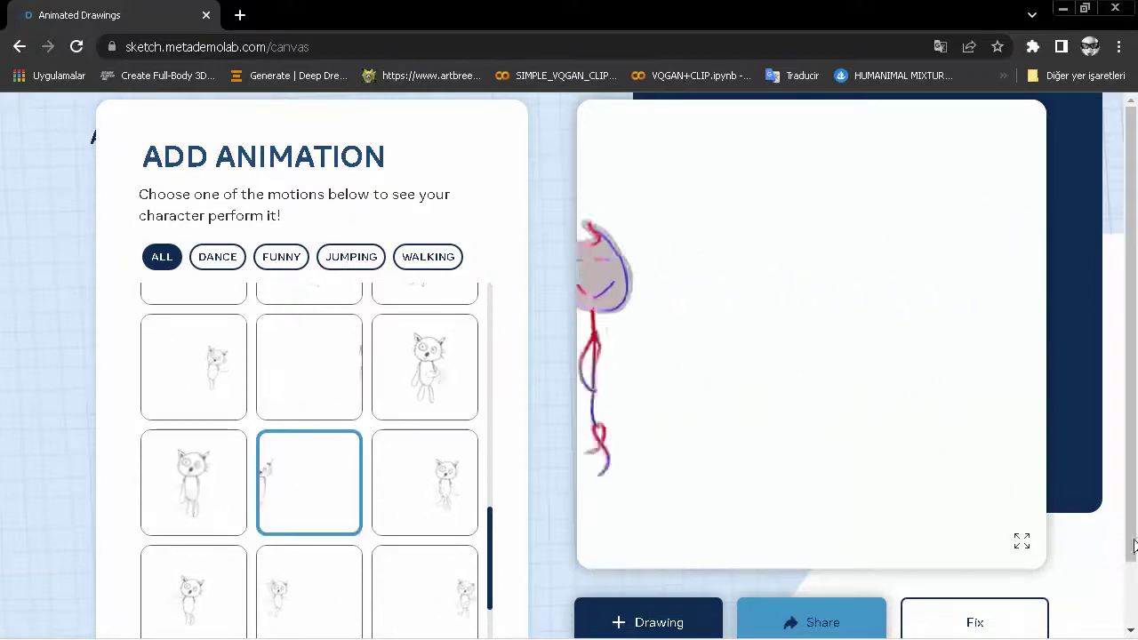
{"action": "left_click", "coordinate": [1134, 616]}
{"action": "left_click", "coordinate": [808, 551]}
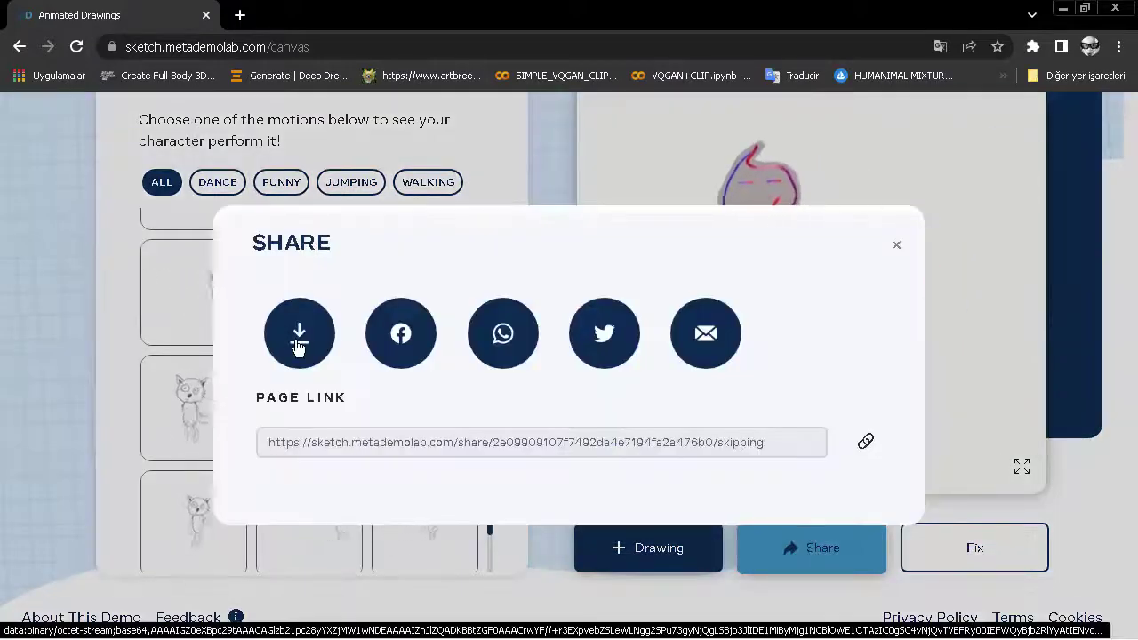
- Download the animation as 'animation CIN ALI.mp4' into the desktop's CIN ALI.C4D folder, then close sharing
{"action": "left_click", "coordinate": [297, 332]}
{"action": "left_click", "coordinate": [68, 131]}
{"action": "scroll", "coordinate": [249, 214], "scroll_direction": "down", "scroll_amount": 2}
{"action": "double_click", "coordinate": [249, 216]}
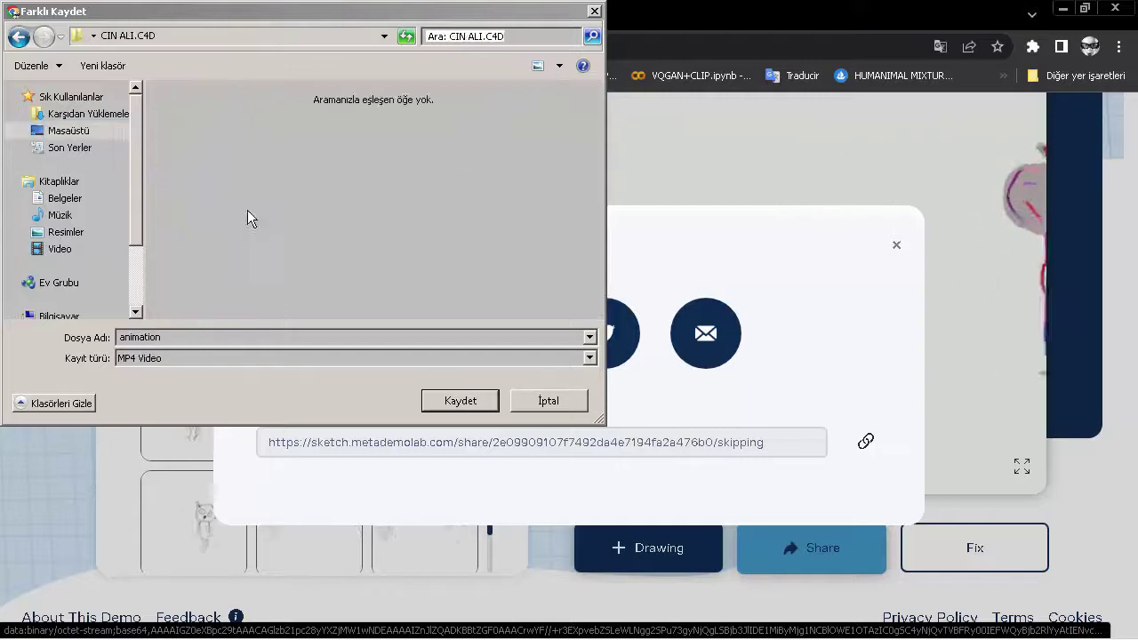
{"action": "left_click", "coordinate": [222, 336]}
{"action": "type", "text": "CIN ALI"}
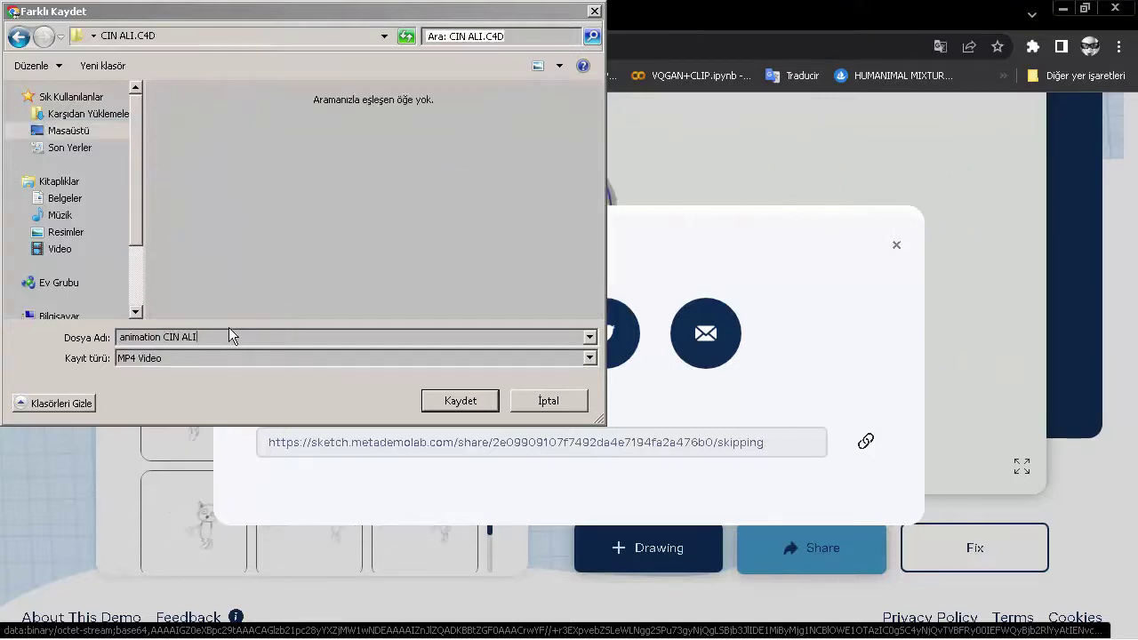
{"action": "left_click", "coordinate": [459, 401]}
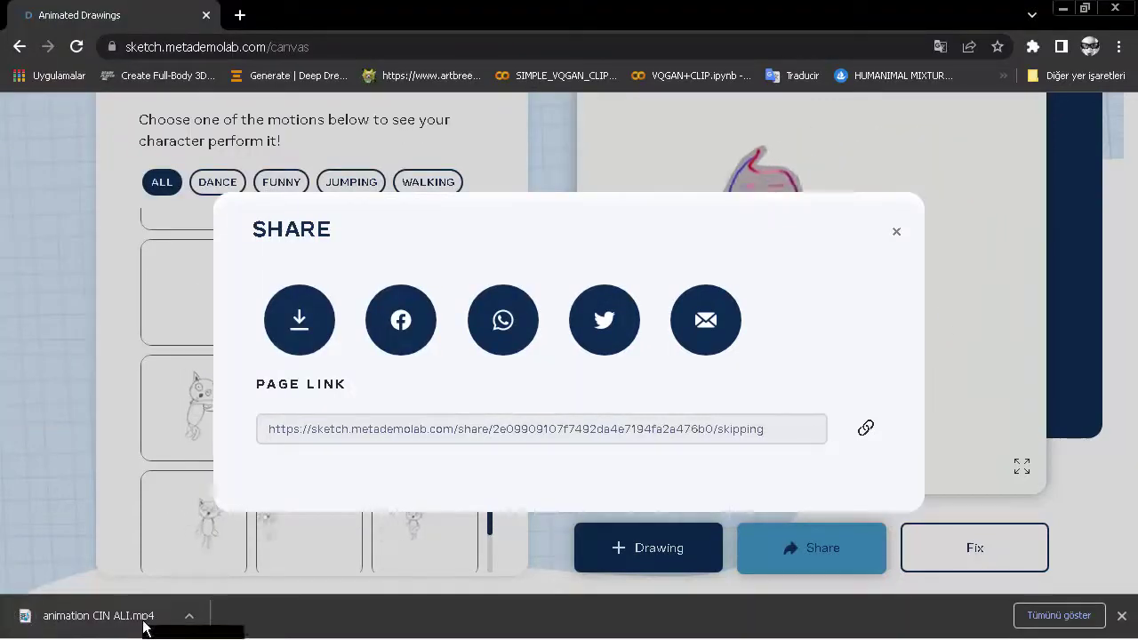
{"action": "left_click", "coordinate": [896, 234]}
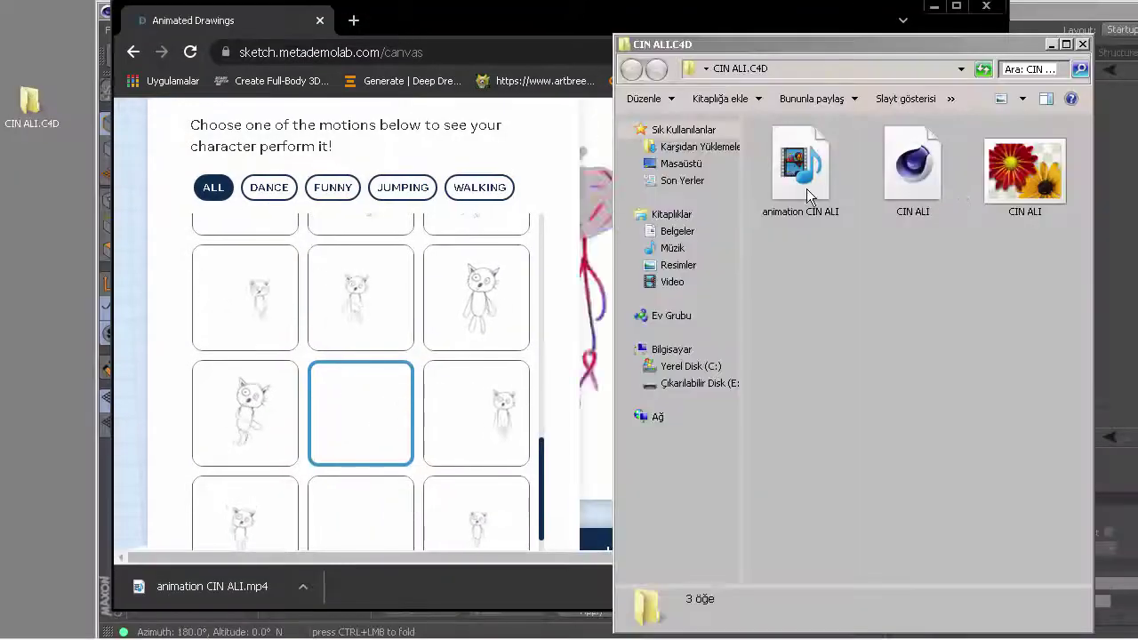
- Preview animation CIN ALI.mp4, then replace the Animated Drawings tab with the Unscreen bookmark
{"action": "double_click", "coordinate": [807, 188]}
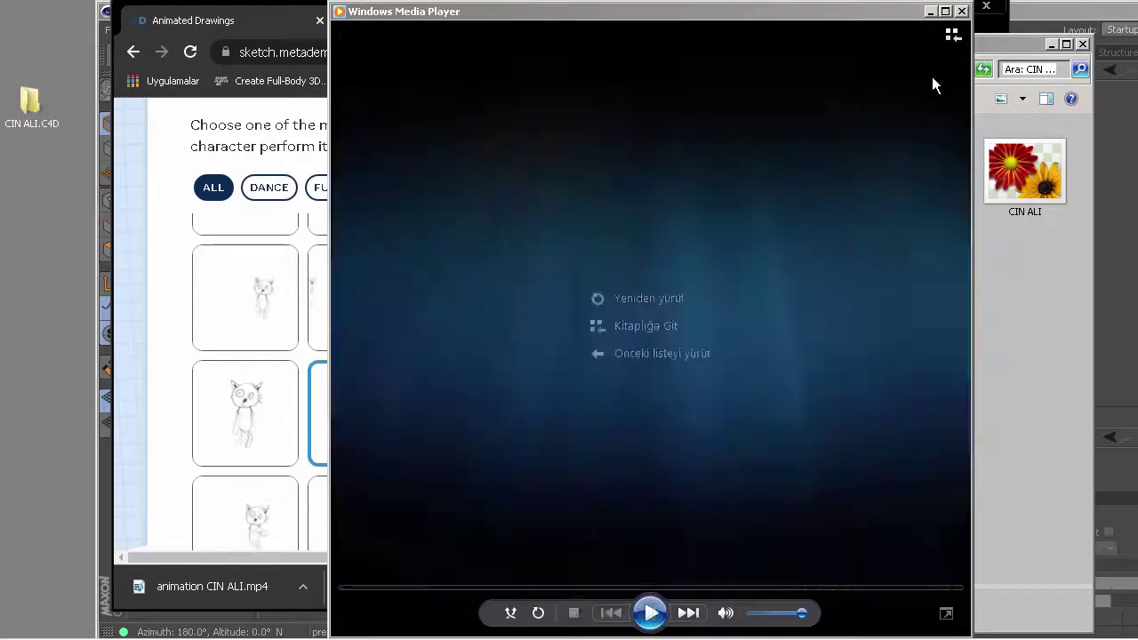
{"action": "left_click", "coordinate": [961, 11]}
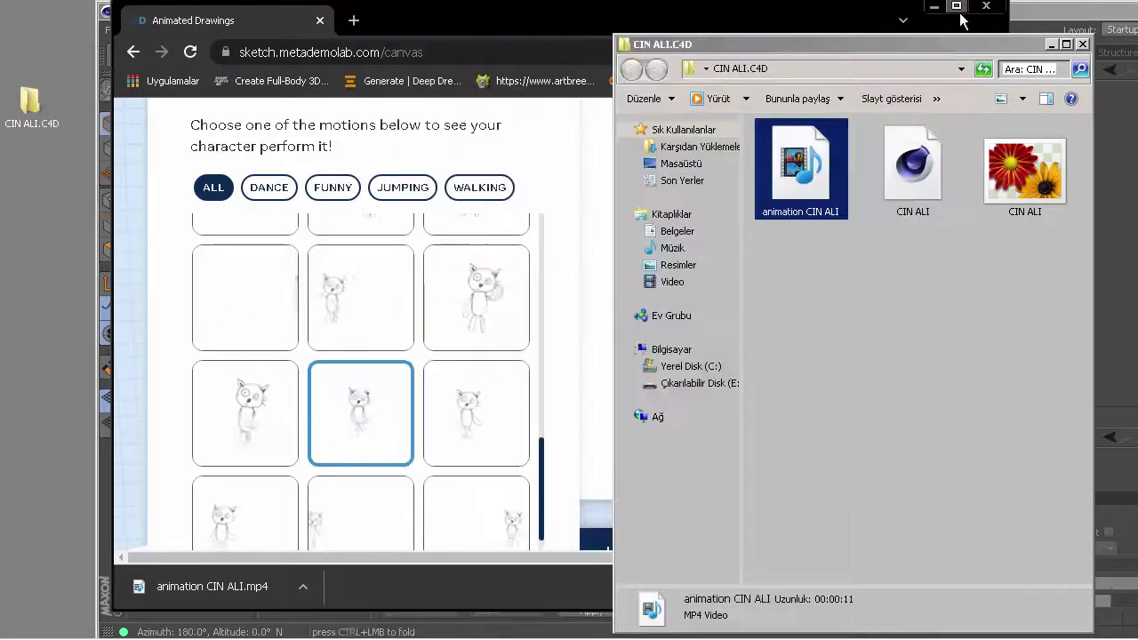
{"action": "left_click", "coordinate": [649, 29]}
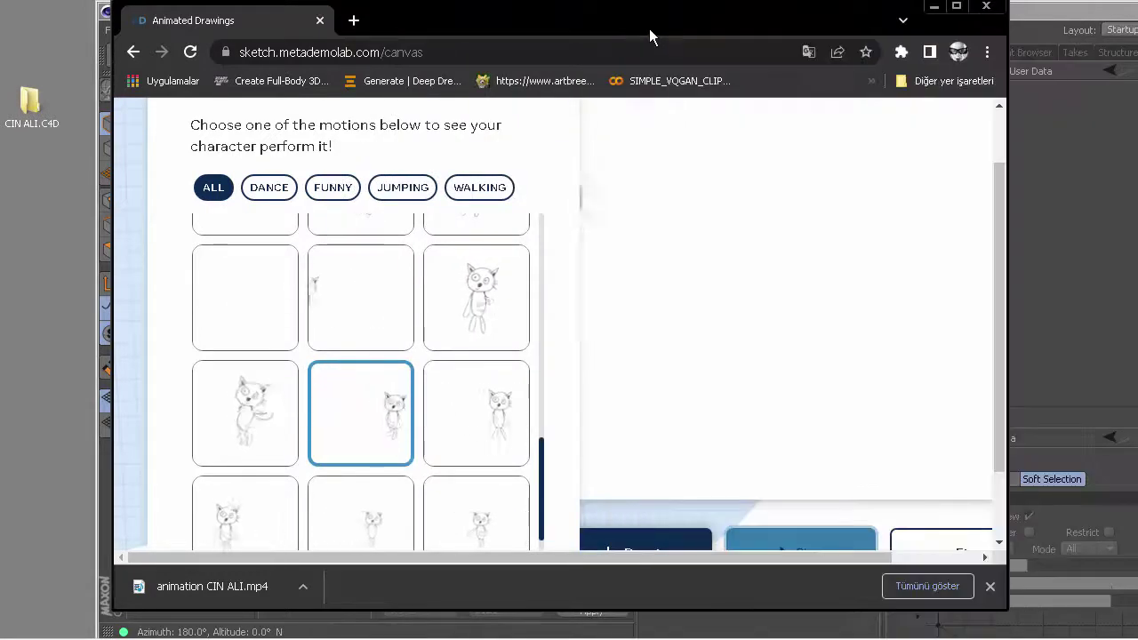
{"action": "left_click", "coordinate": [353, 19]}
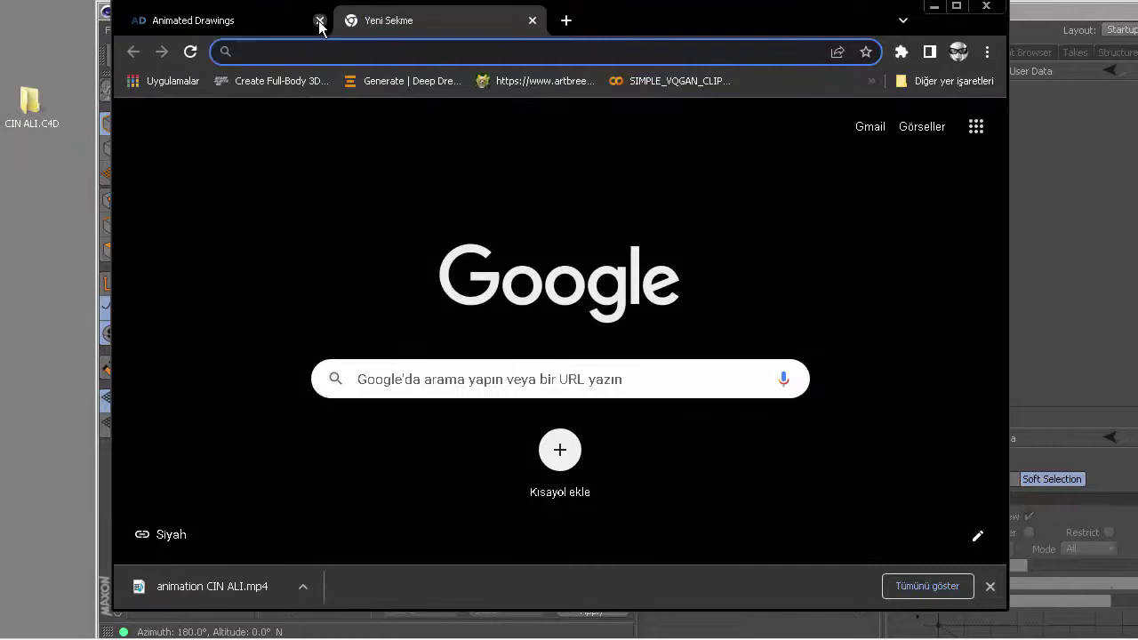
{"action": "left_click", "coordinate": [320, 20]}
{"action": "left_click", "coordinate": [953, 81]}
{"action": "left_click", "coordinate": [717, 313]}
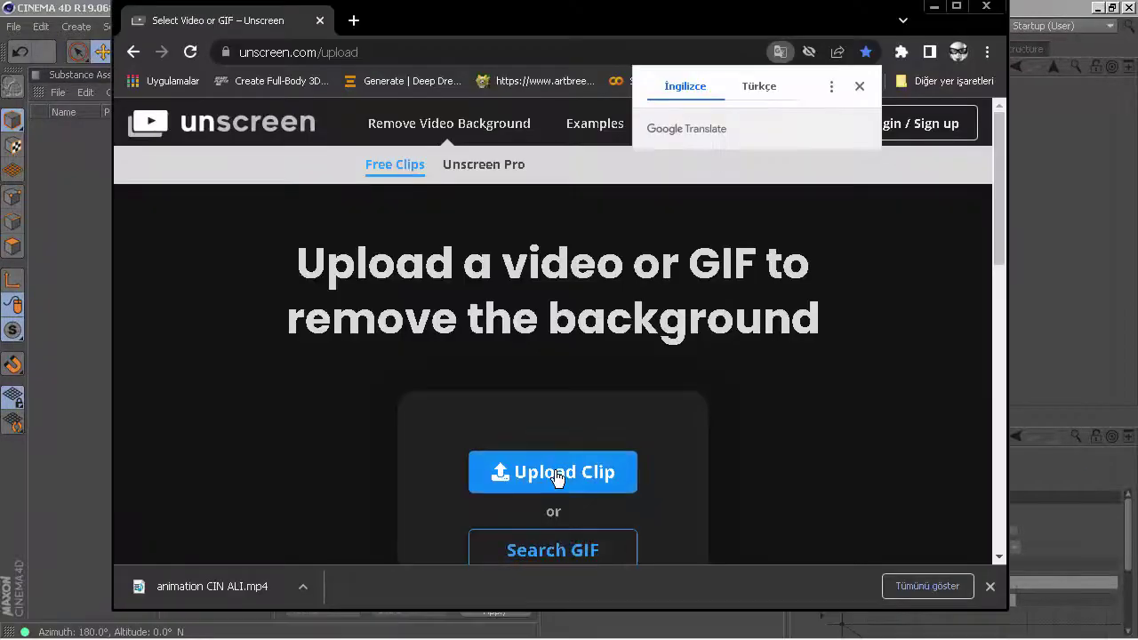
- Upload the animation CIN ALI video to Unscreen for background removal
{"action": "left_click", "coordinate": [556, 474]}
{"action": "left_click", "coordinate": [329, 158]}
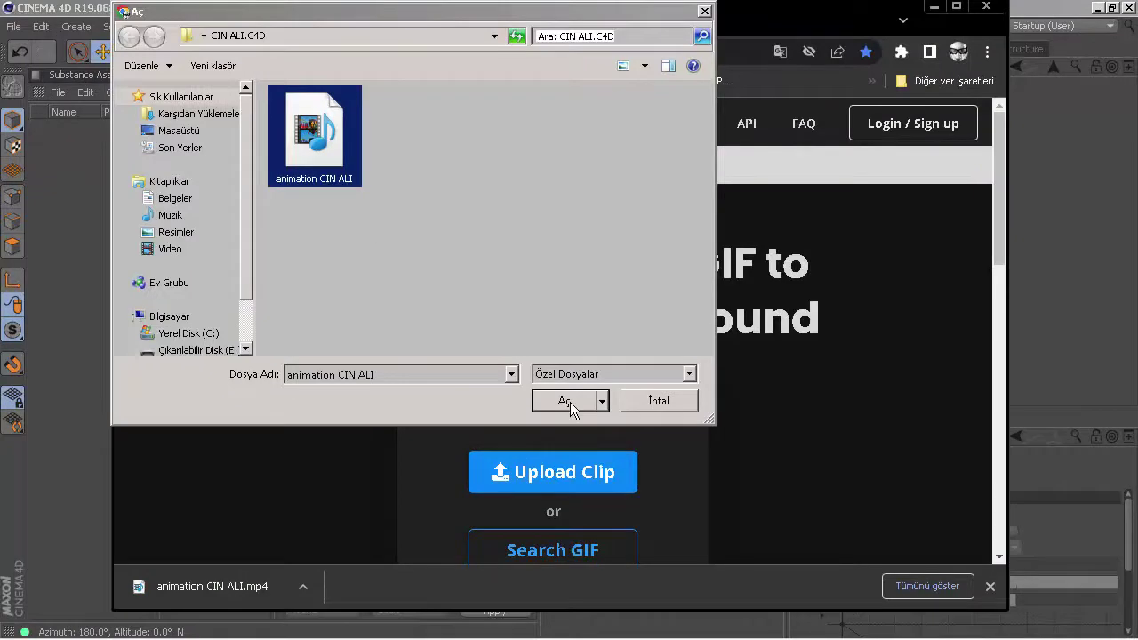
{"action": "left_click", "coordinate": [570, 402]}
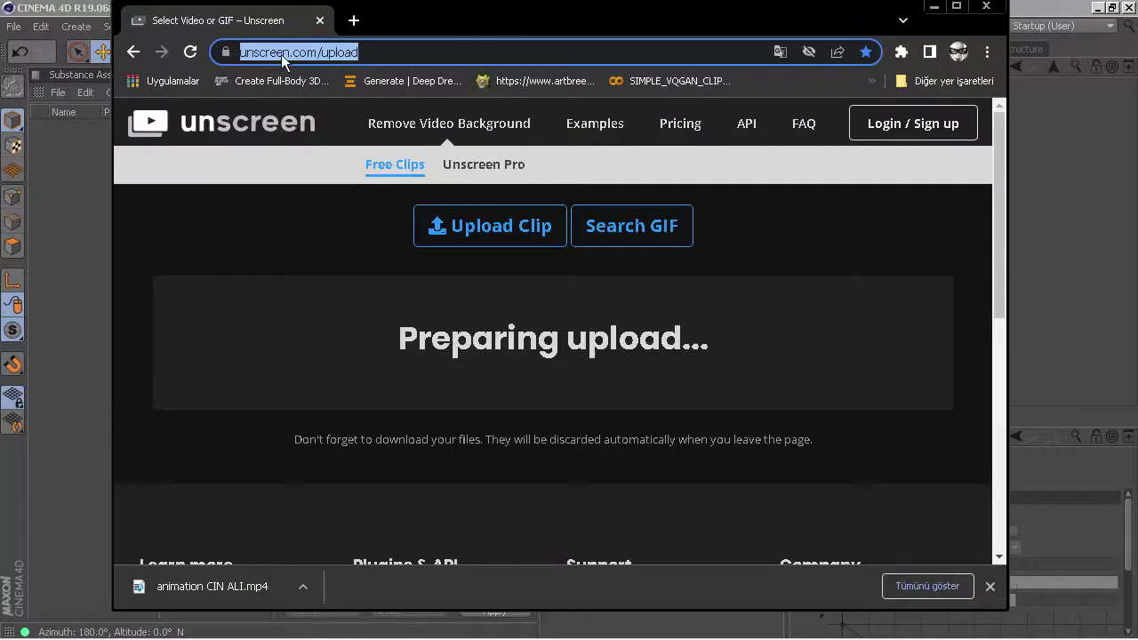
{"action": "scroll", "coordinate": [733, 380], "scroll_direction": "down", "scroll_amount": 1}
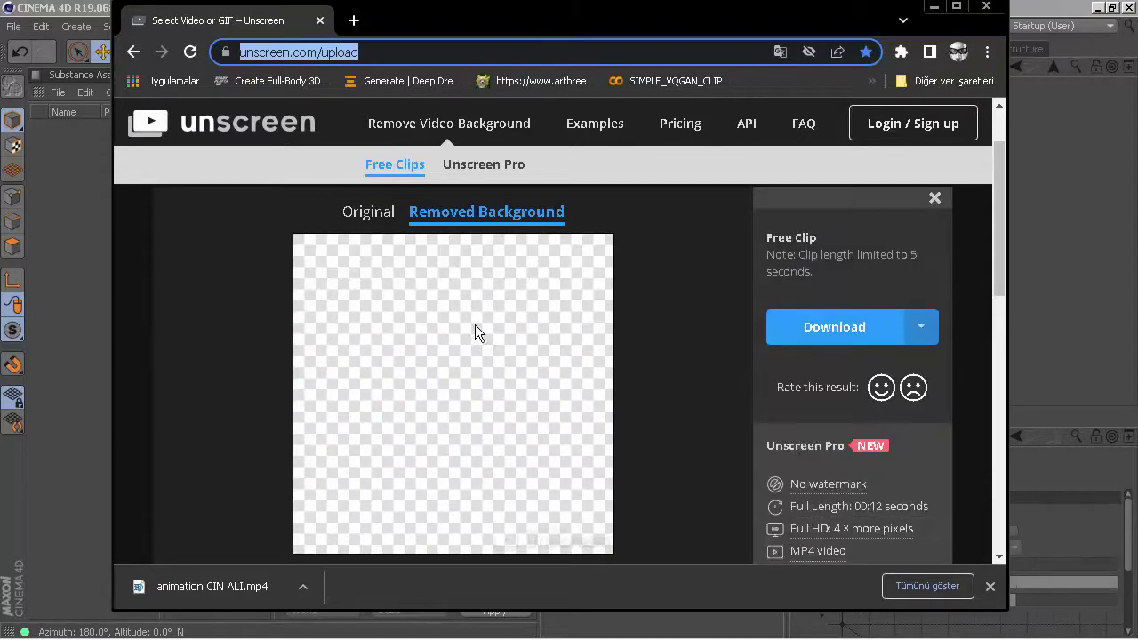
- Save the background-free clip as a GIF in the project folder
{"action": "left_click", "coordinate": [921, 327]}
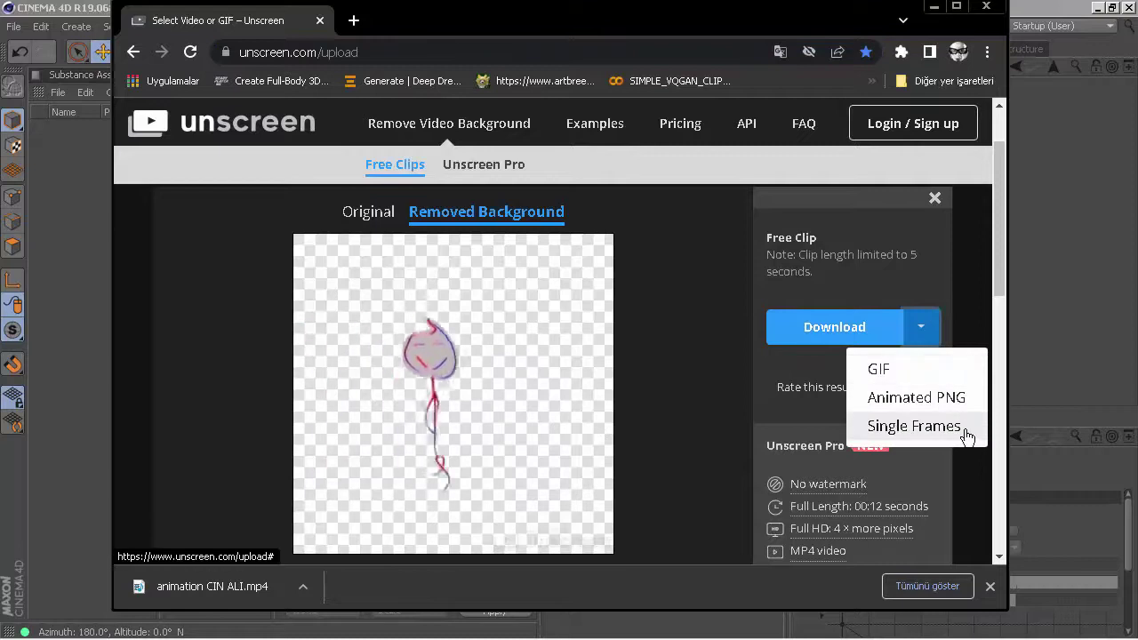
{"action": "left_click", "coordinate": [834, 327]}
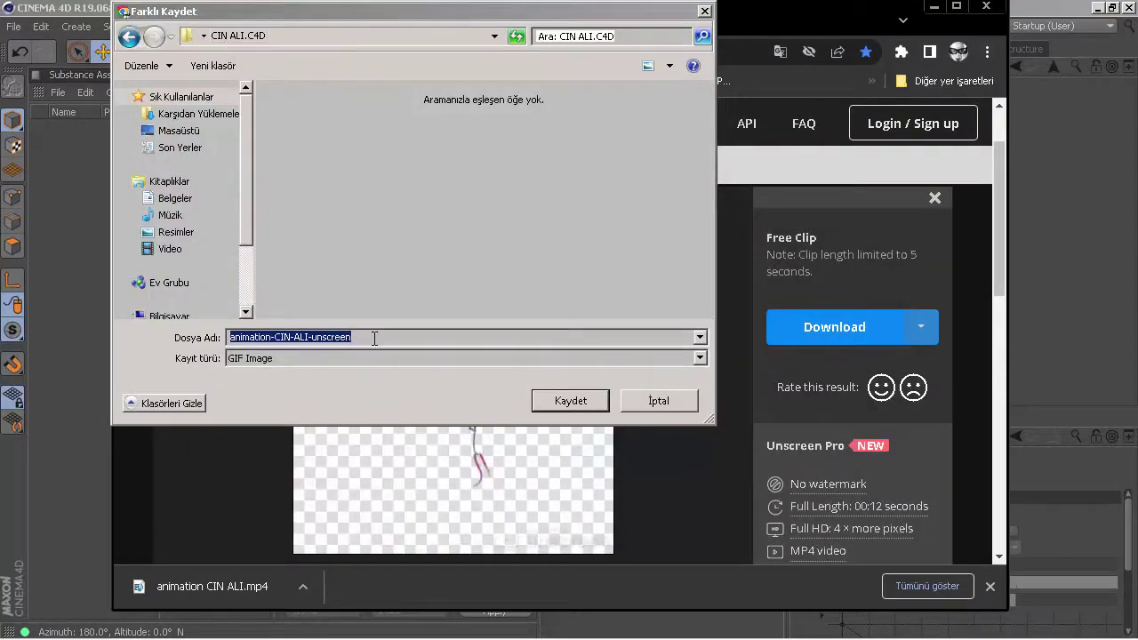
{"action": "left_click", "coordinate": [595, 405]}
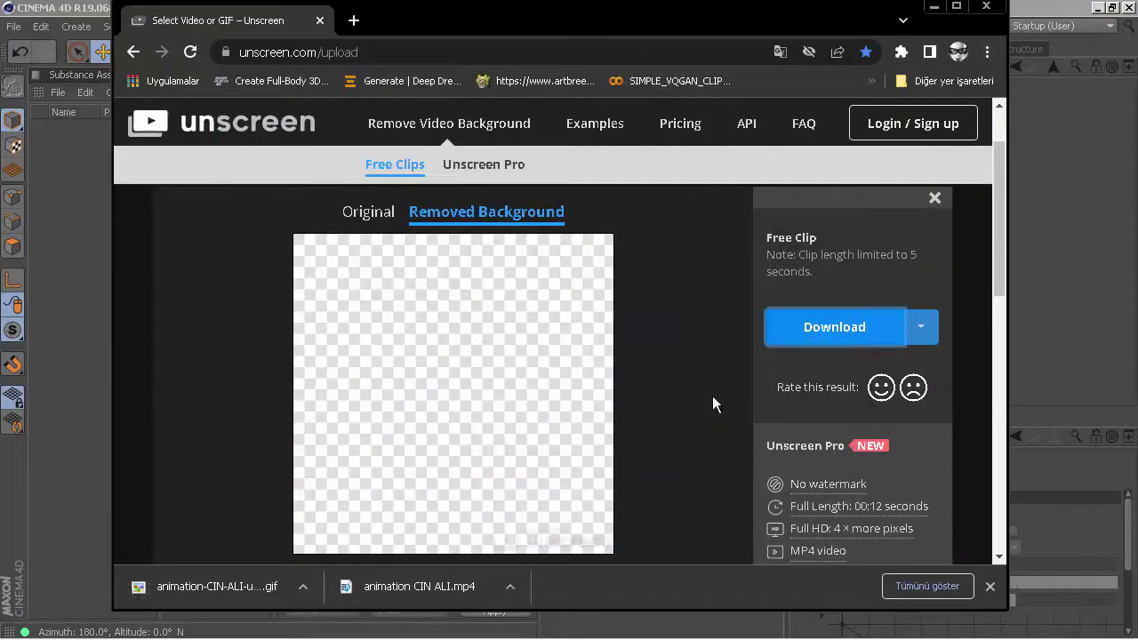
{"action": "scroll", "coordinate": [998, 355], "scroll_direction": "down", "scroll_amount": 3}
{"action": "scroll", "coordinate": [997, 363], "scroll_direction": "up", "scroll_amount": 2}
{"action": "left_click", "coordinate": [450, 508]}
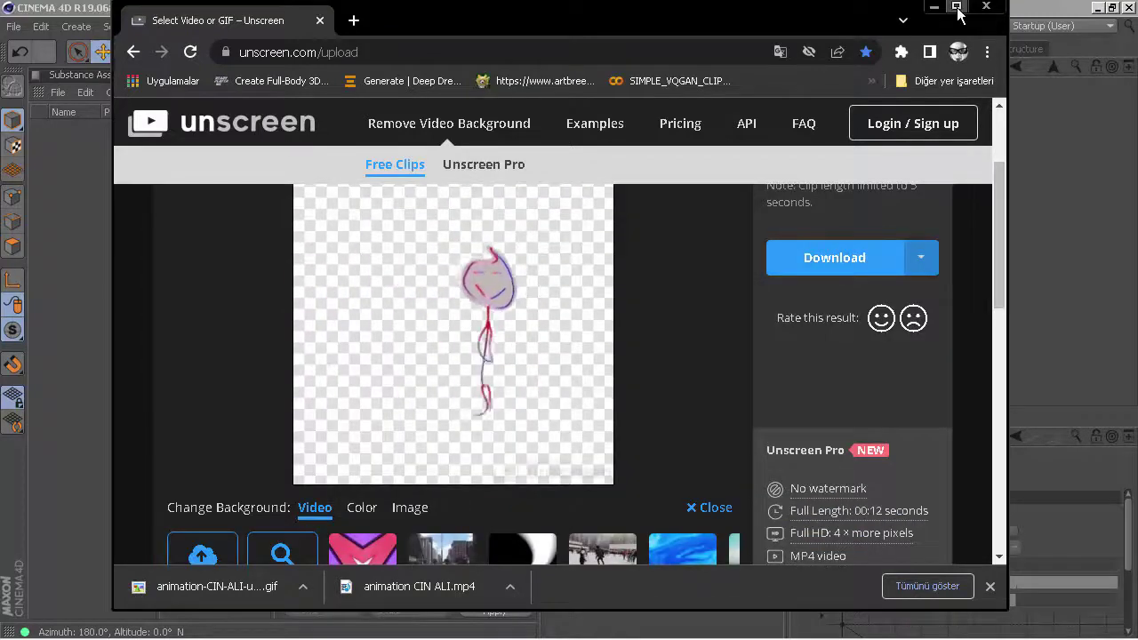
{"action": "key", "text": "super+Up"}
{"action": "left_click", "coordinate": [371, 503]}
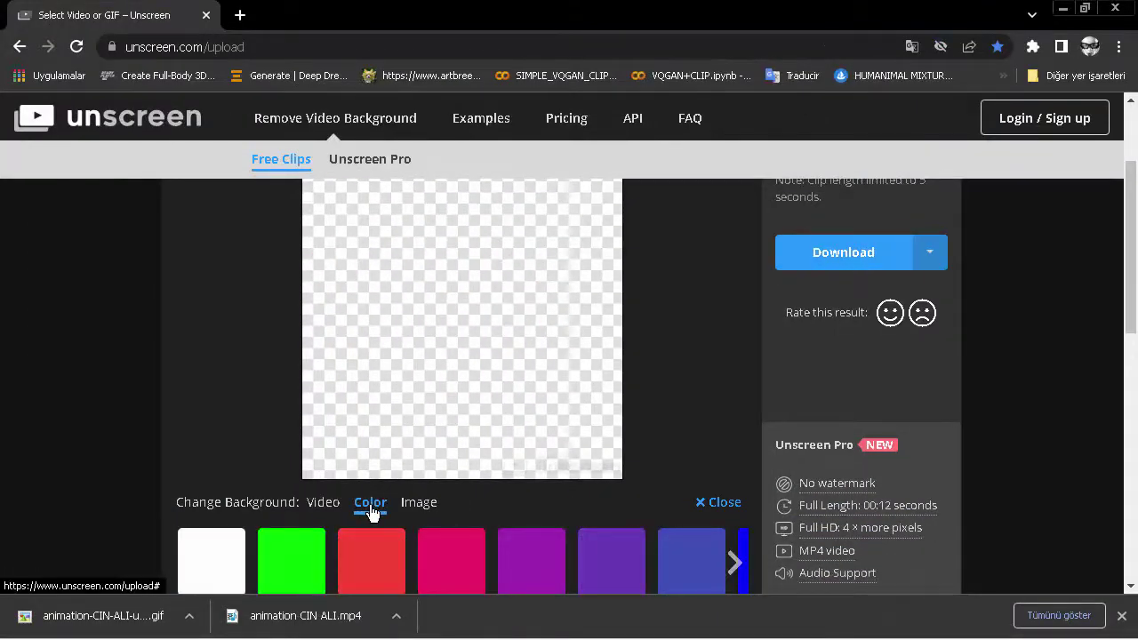
{"action": "left_click", "coordinate": [735, 569]}
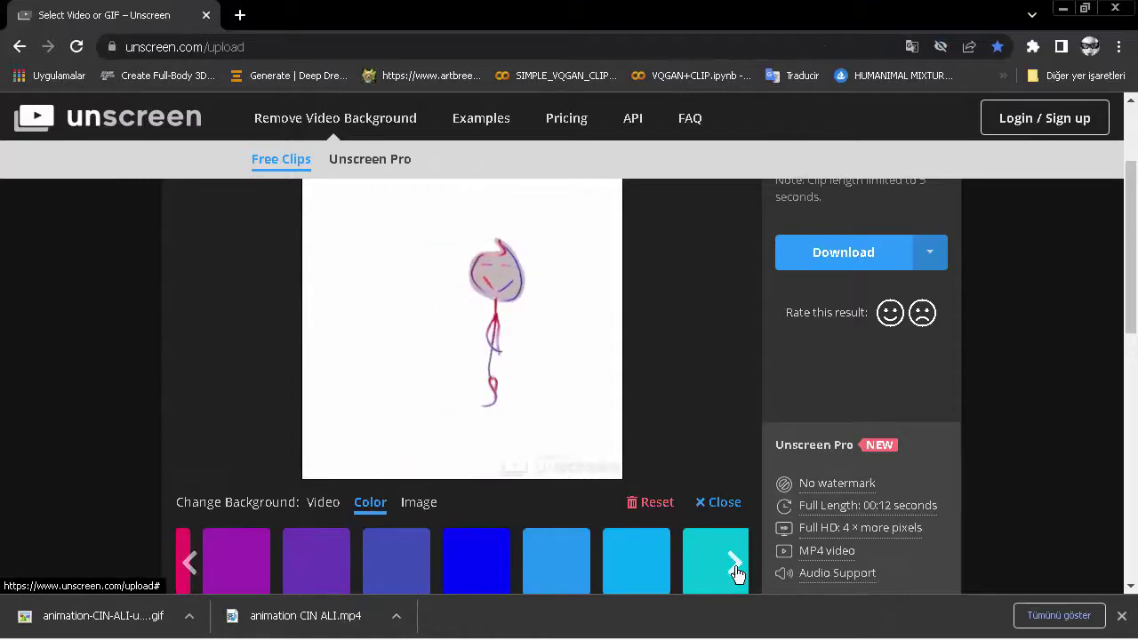
{"action": "left_click", "coordinate": [736, 573]}
{"action": "left_click", "coordinate": [736, 573]}
{"action": "left_click", "coordinate": [729, 563]}
{"action": "left_click", "coordinate": [322, 503]}
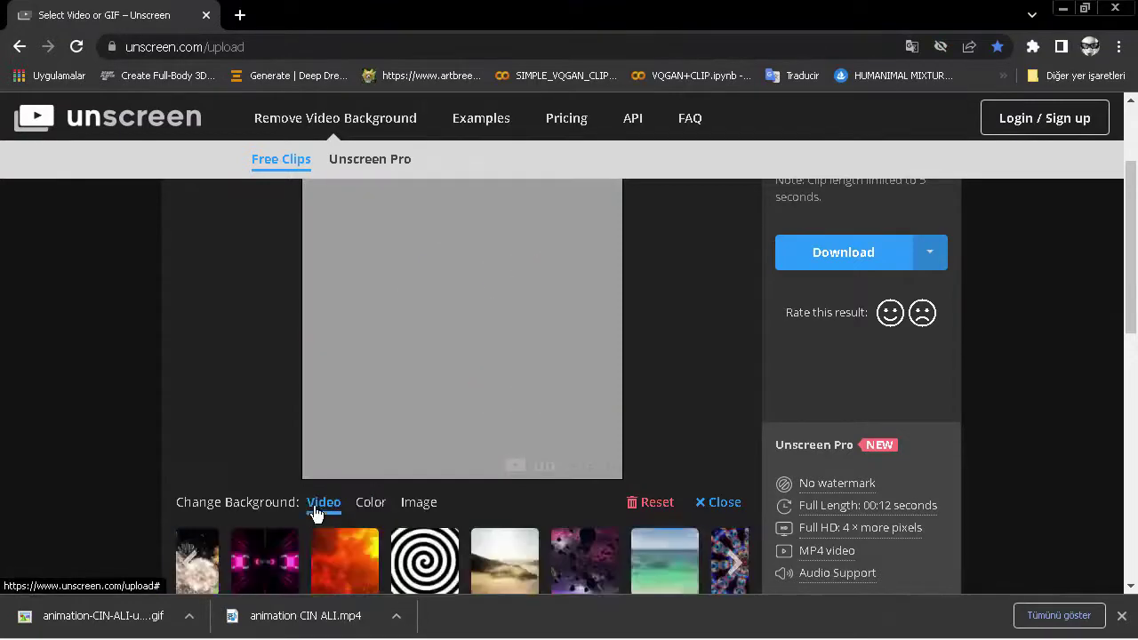
{"action": "scroll", "coordinate": [210, 571], "scroll_direction": "down", "scroll_amount": 2}
{"action": "left_click_drag", "start_coordinate": [341, 458], "coordinate": [267, 458]}
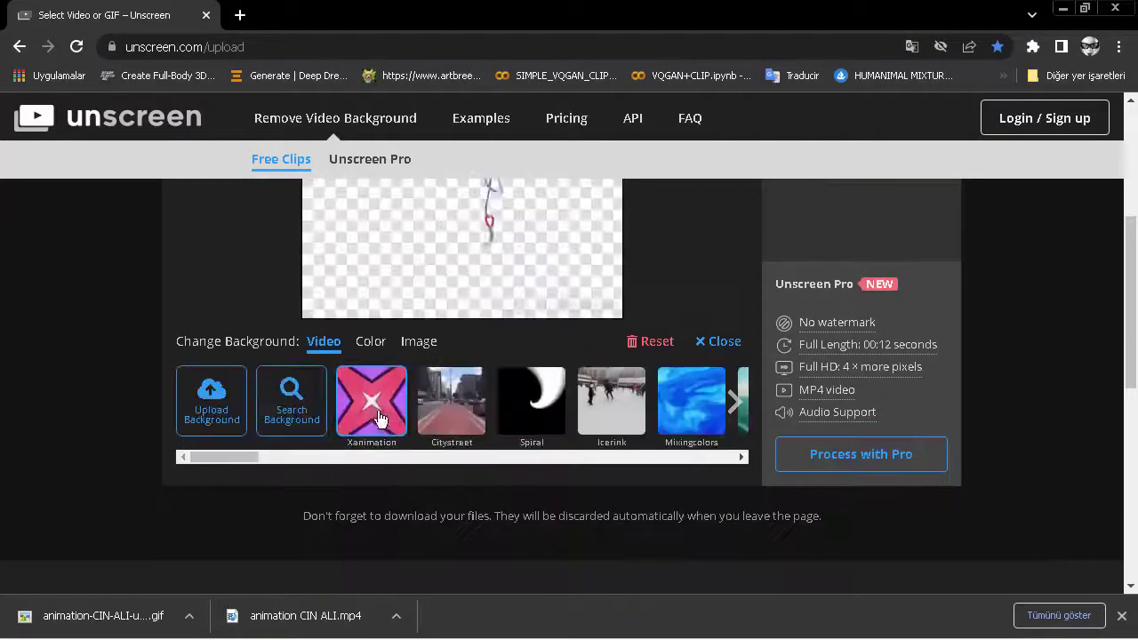
{"action": "left_click", "coordinate": [380, 400]}
{"action": "scroll", "coordinate": [715, 278], "scroll_direction": "up", "scroll_amount": 3}
{"action": "scroll", "coordinate": [718, 353], "scroll_direction": "down", "scroll_amount": 2}
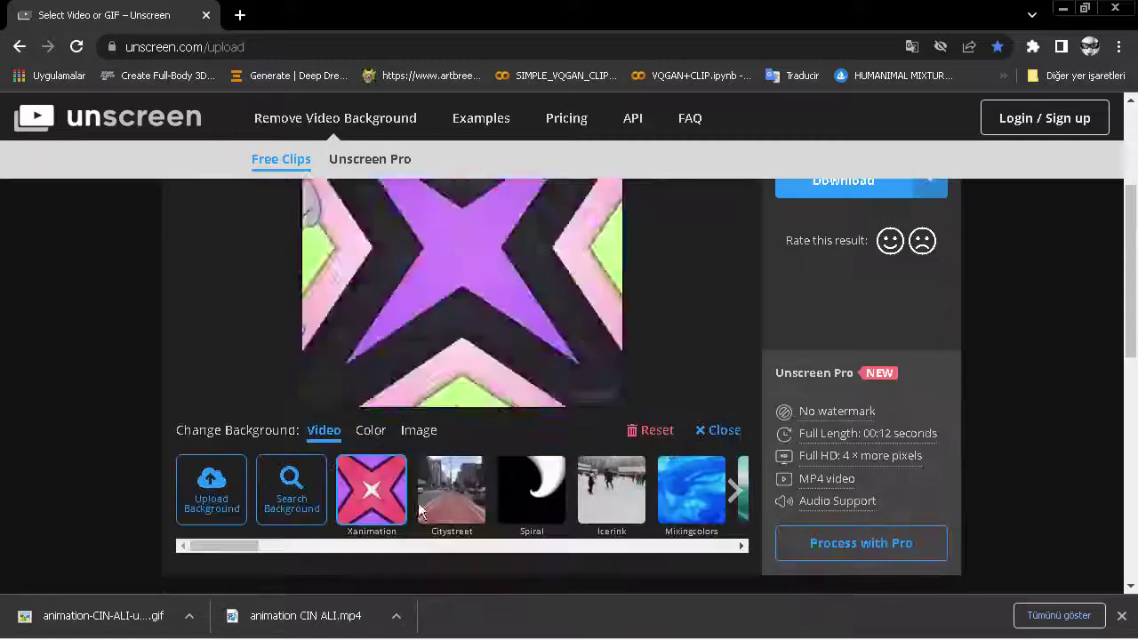
{"action": "left_click", "coordinate": [623, 509]}
{"action": "scroll", "coordinate": [687, 348], "scroll_direction": "up", "scroll_amount": 1}
{"action": "scroll", "coordinate": [695, 370], "scroll_direction": "up", "scroll_amount": 1}
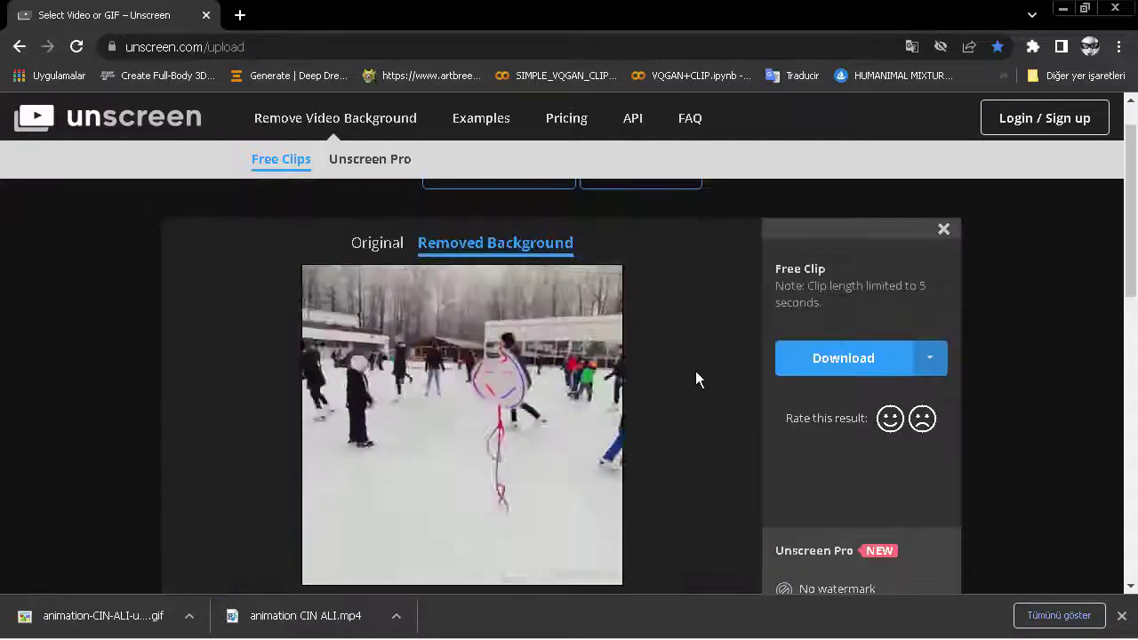
{"action": "scroll", "coordinate": [696, 373], "scroll_direction": "down", "scroll_amount": 2}
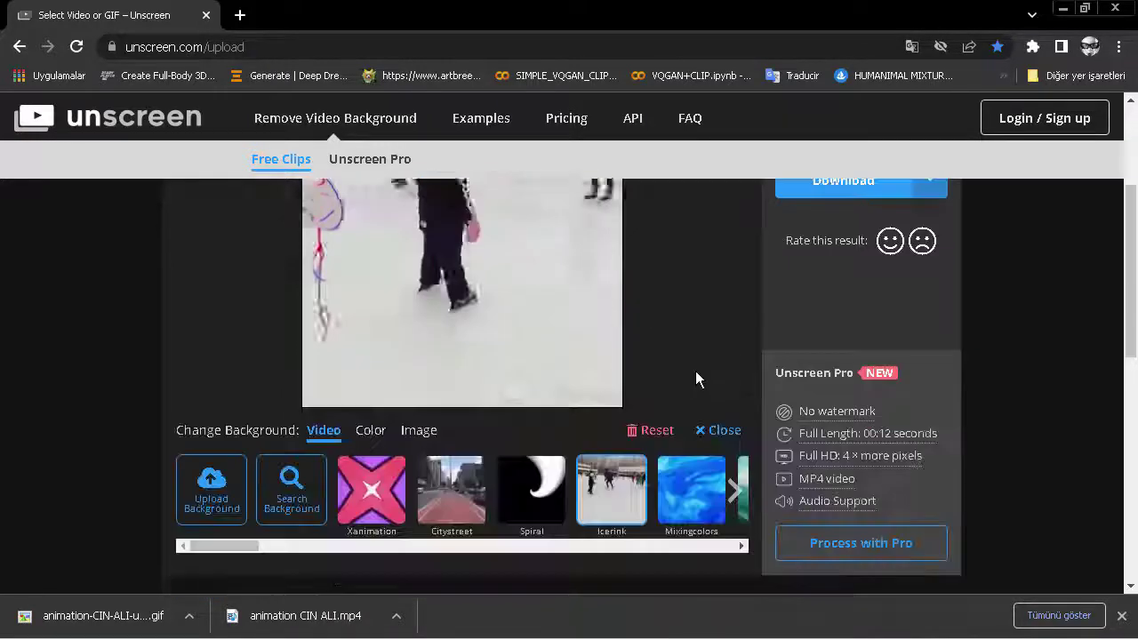
{"action": "scroll", "coordinate": [695, 371], "scroll_direction": "up", "scroll_amount": 2}
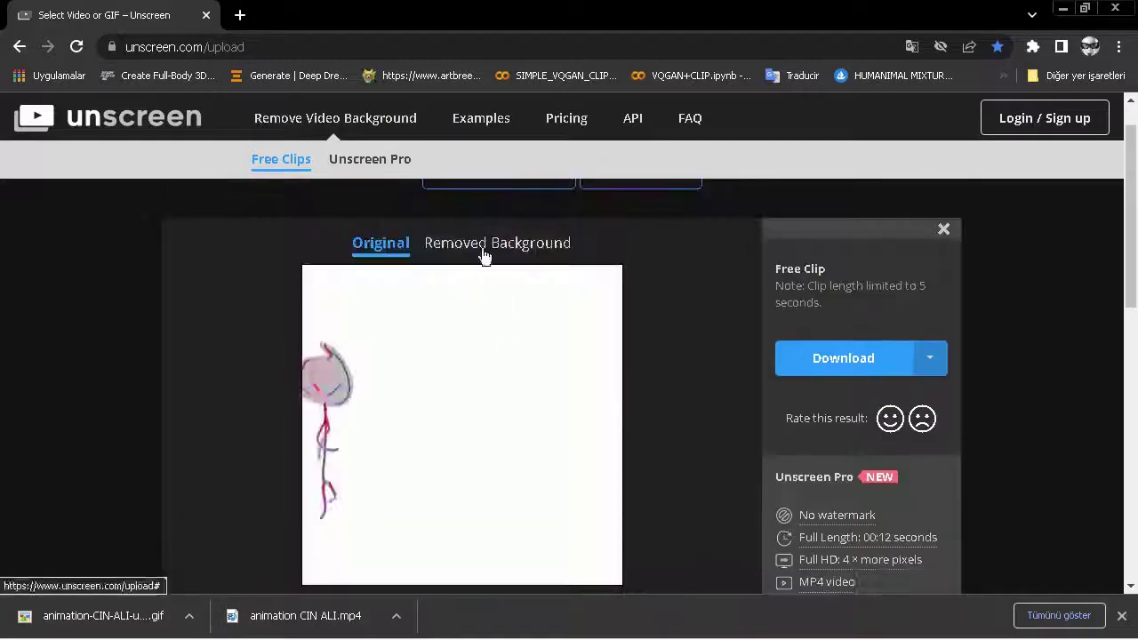
{"action": "scroll", "coordinate": [663, 363], "scroll_direction": "down", "scroll_amount": 2}
{"action": "left_click", "coordinate": [653, 430]}
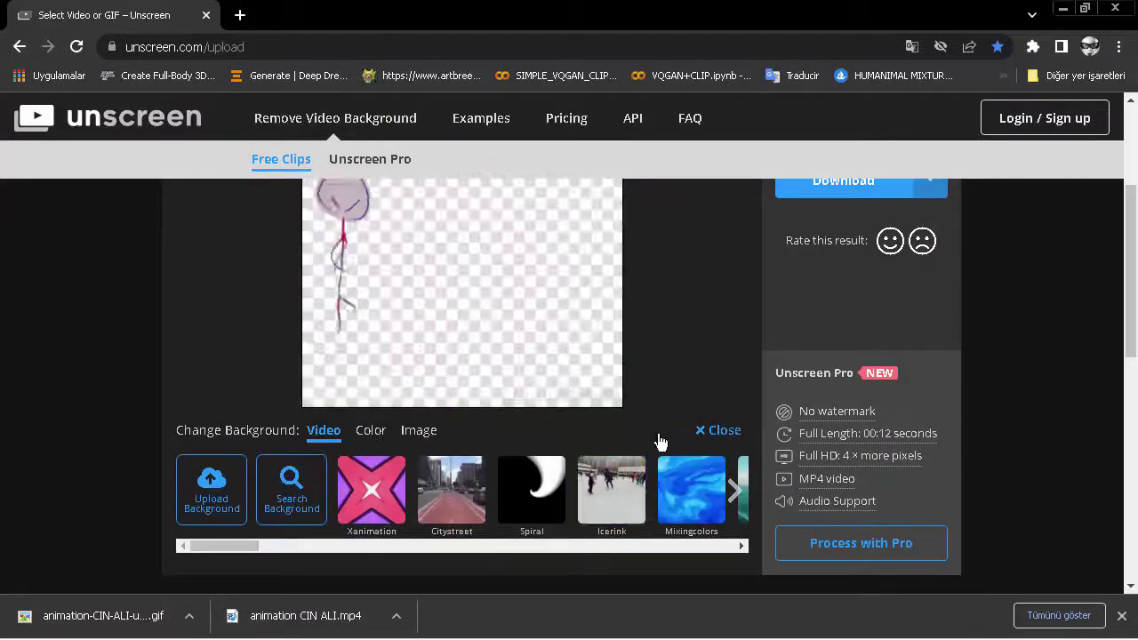
{"action": "scroll", "coordinate": [697, 349], "scroll_direction": "up", "scroll_amount": 1}
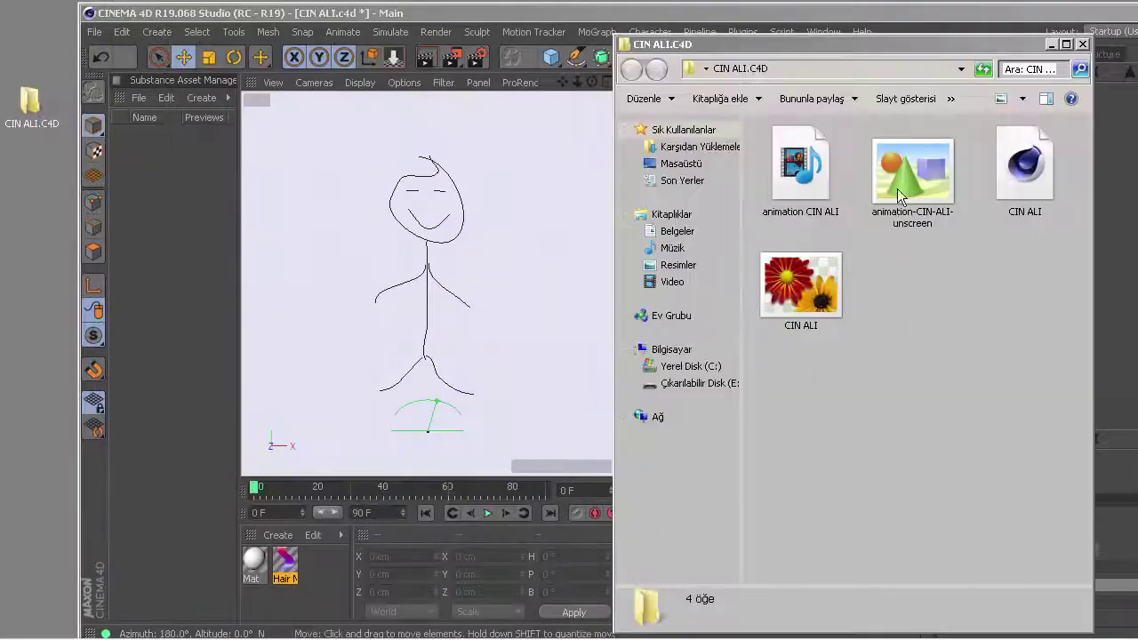
- Check the animation-CIN-ALI-unscreen GIF's file properties
{"action": "right_click", "coordinate": [897, 195]}
{"action": "left_click", "coordinate": [911, 540]}
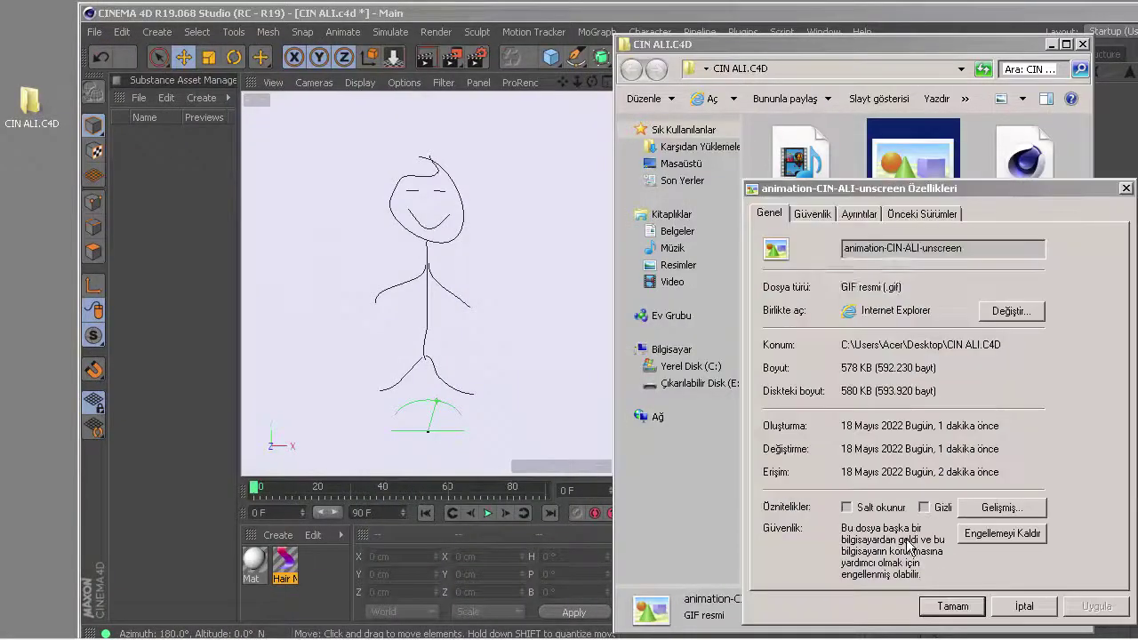
{"action": "left_click", "coordinate": [1126, 188]}
- Play the animation-CIN-ALI-unscreen GIF in Internet Explorer, dismissing the default-browser prompt
{"action": "double_click", "coordinate": [912, 185]}
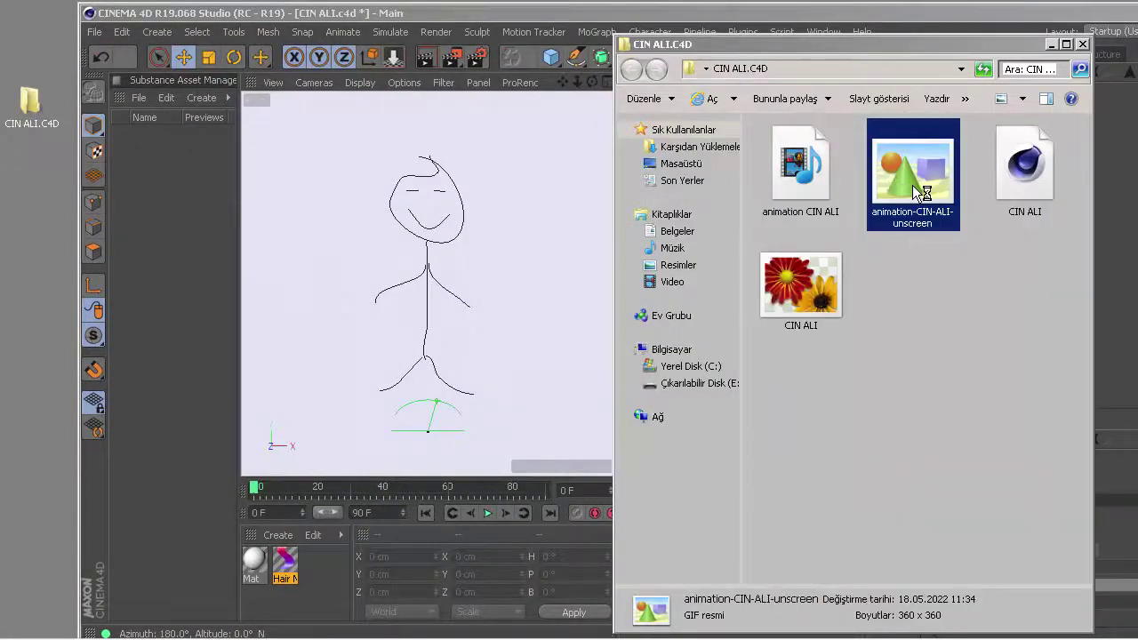
{"action": "left_click", "coordinate": [1111, 8]}
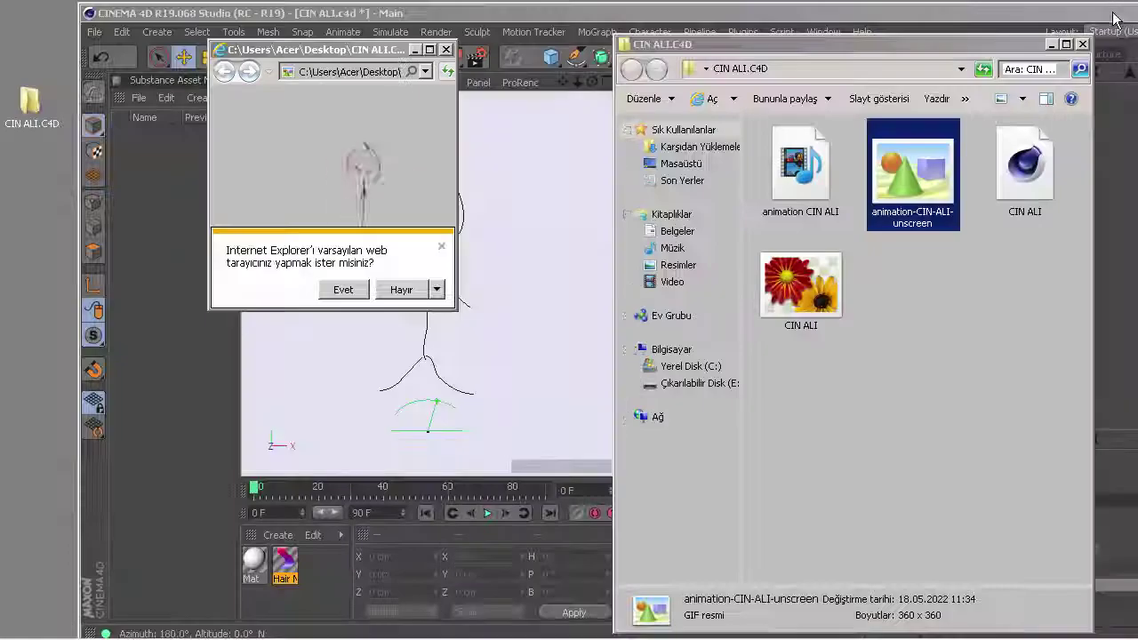
{"action": "left_click", "coordinate": [446, 249]}
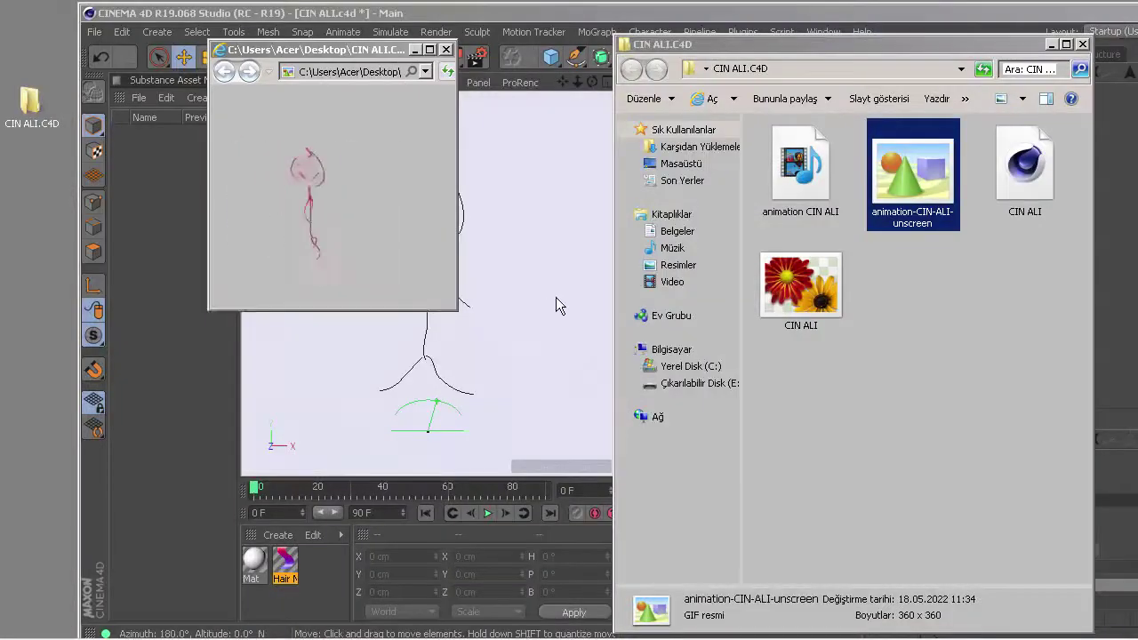
- Close the GIF viewer and project folder, and maximize Cinema 4D
{"action": "left_click", "coordinate": [447, 48]}
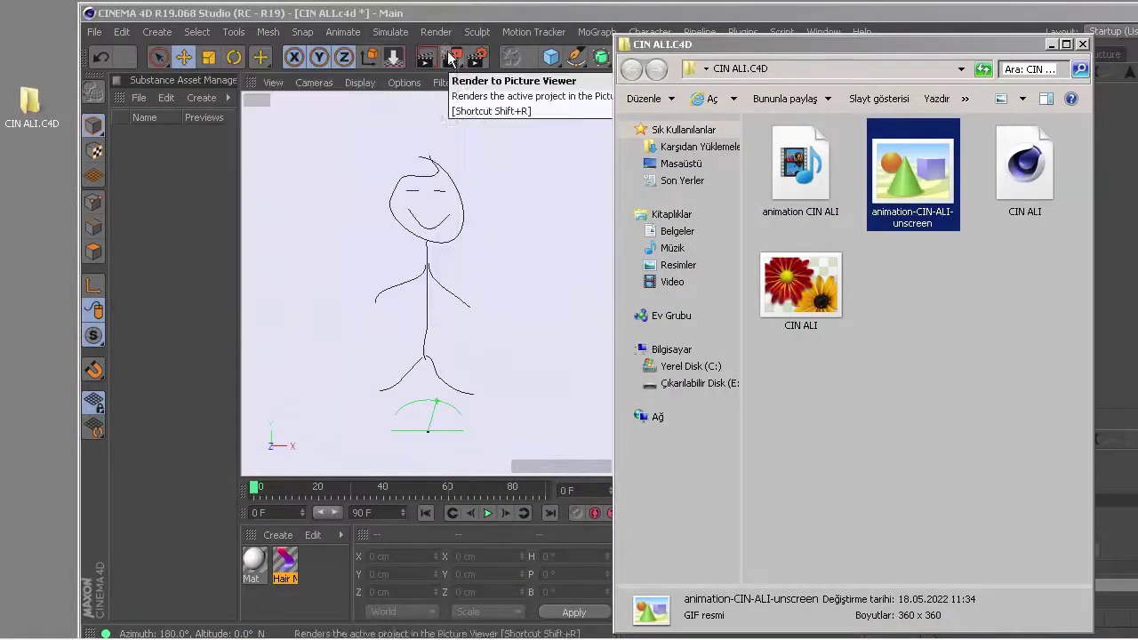
{"action": "left_click", "coordinate": [1082, 43]}
{"action": "double_click", "coordinate": [749, 12]}
- Add a Null object and rename it with a personal dedication name
{"action": "left_click", "coordinate": [470, 51]}
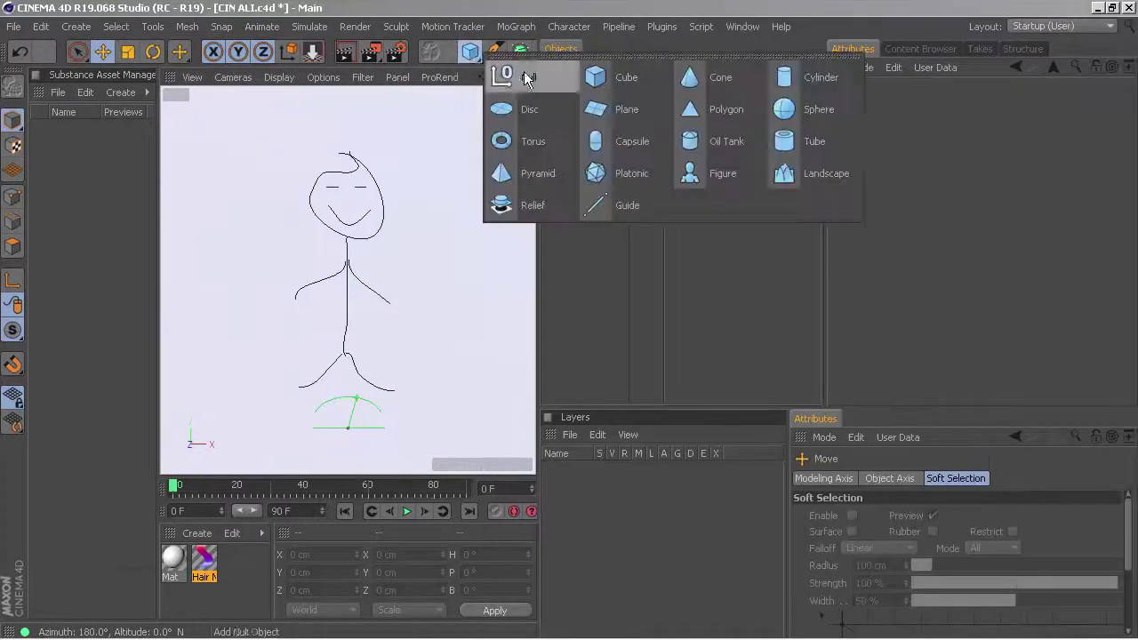
{"action": "left_click", "coordinate": [526, 78]}
{"action": "type", "text": "MURA"}
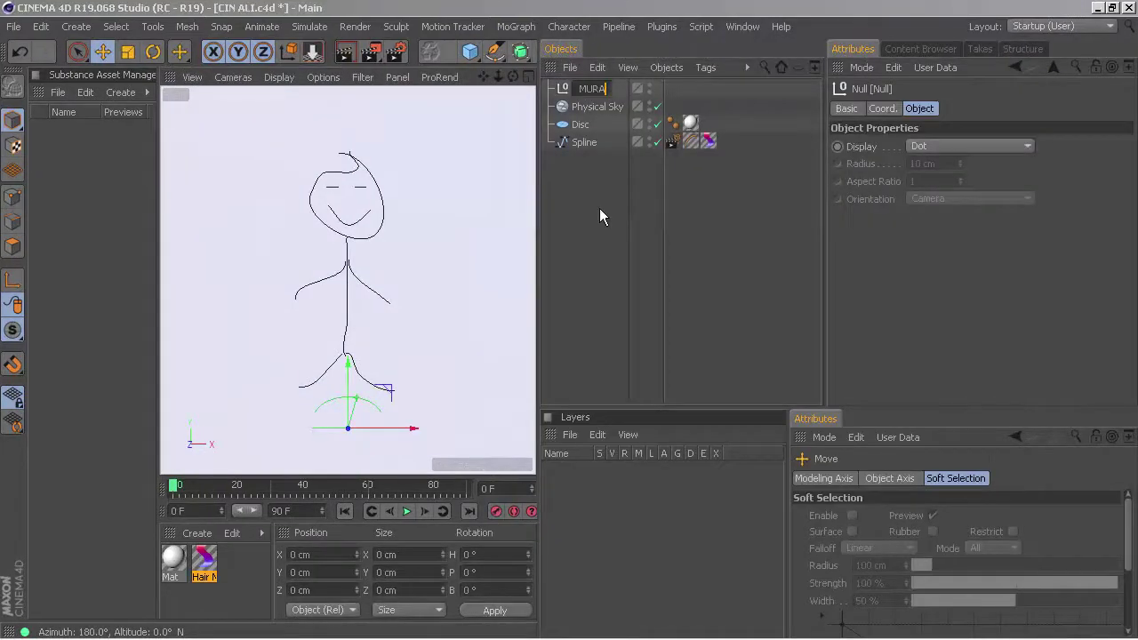
{"action": "type", "text": "T YUCEL"}
{"action": "key", "text": "Return"}
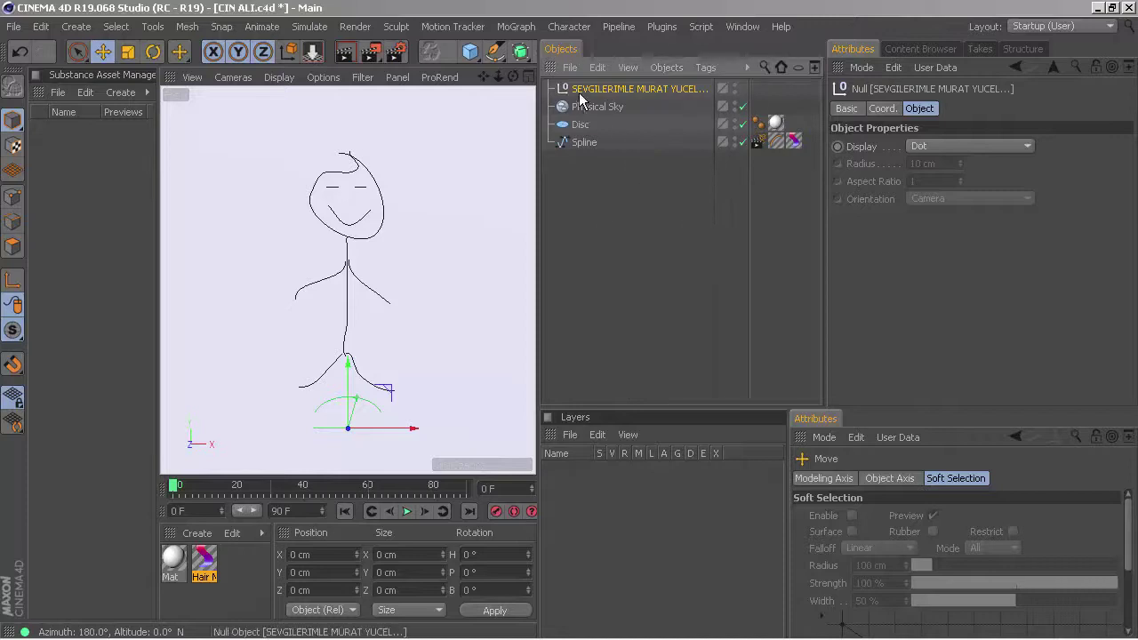